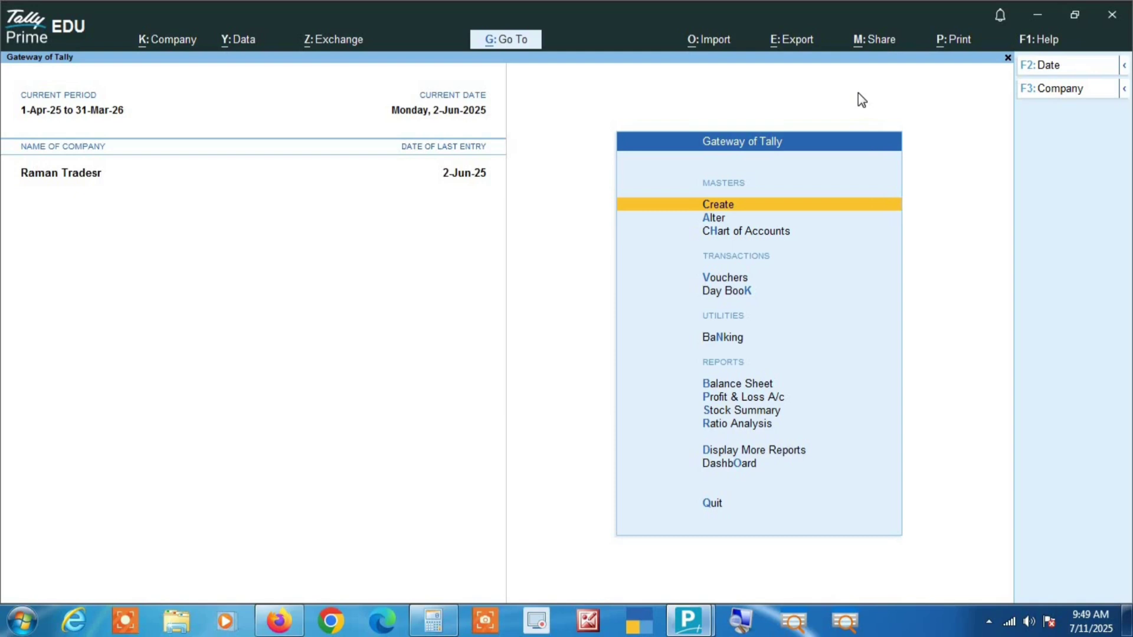
Step: Start creating a voucher type master in the Raman Tradesr company and name it Cash Sale
key("Return")
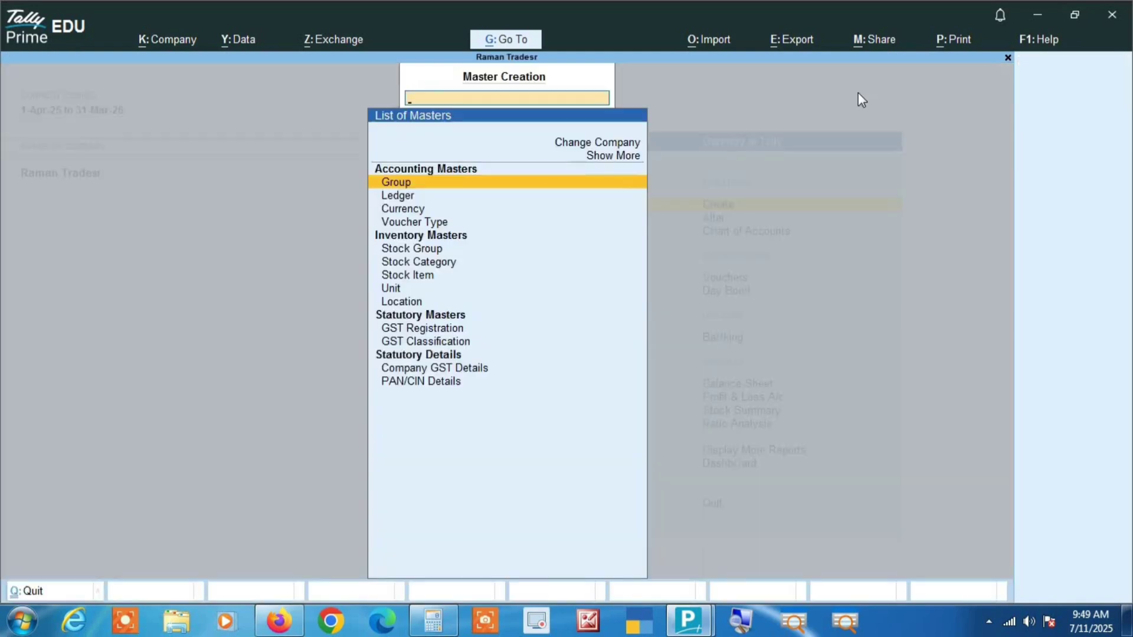
key("Down")
key("Down")
key("Down")
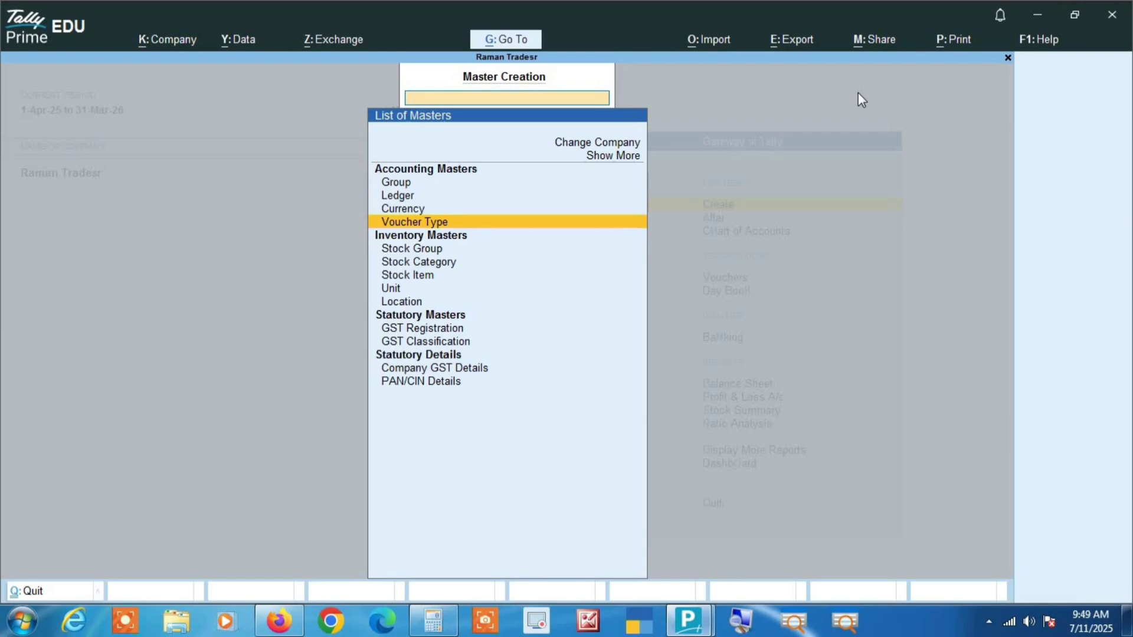
key("Return")
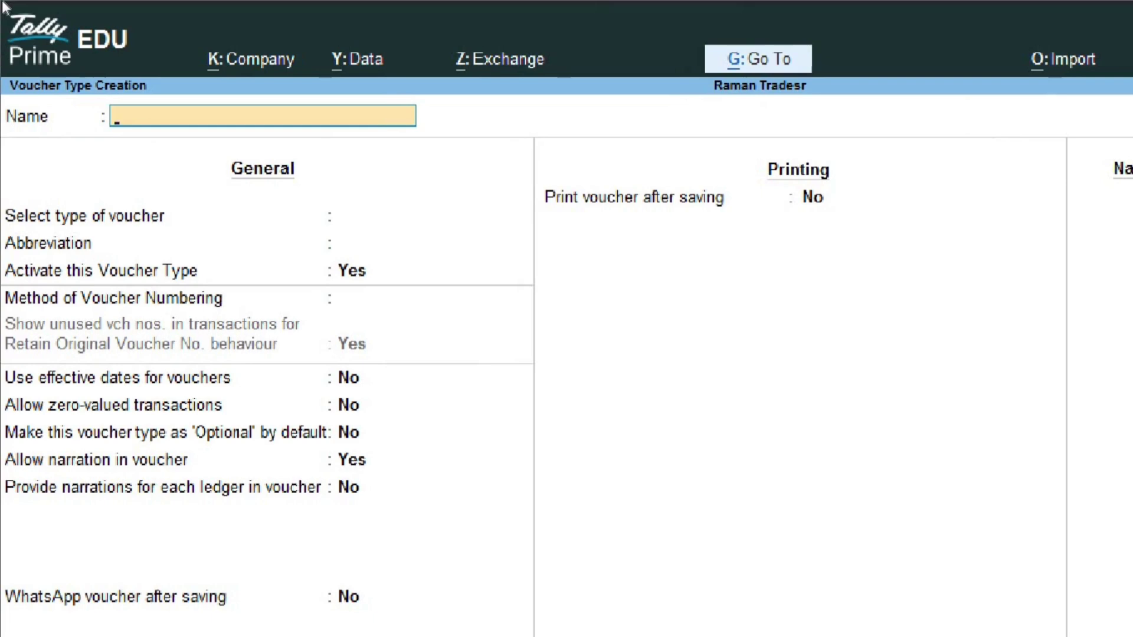
type("Cash Sale")
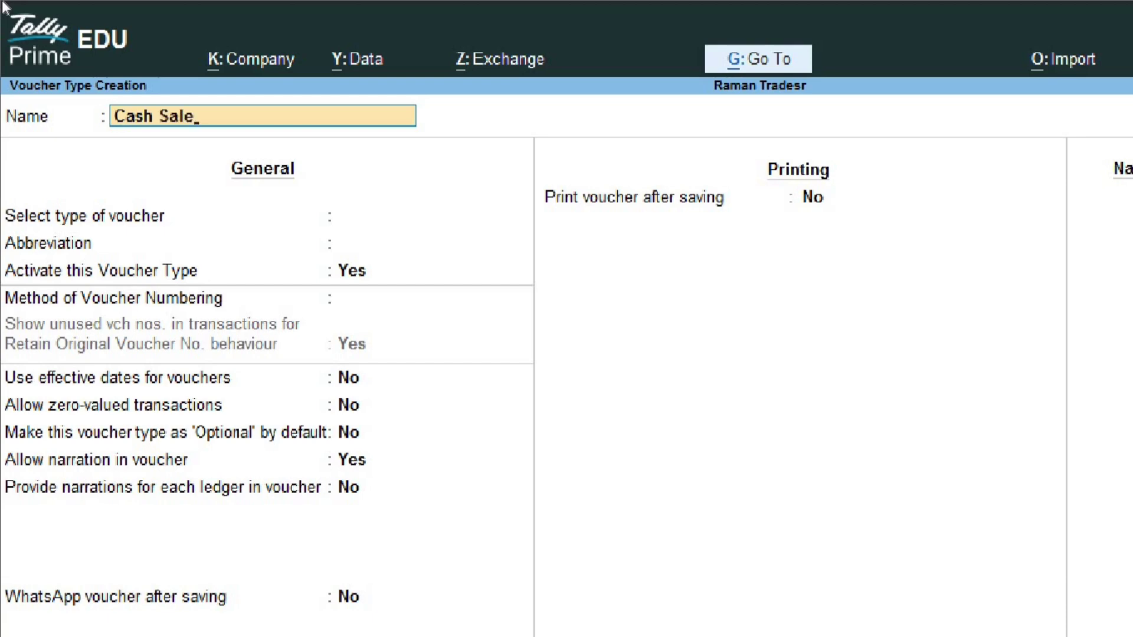
Step: Change the new voucher type's name to Credit Sale
key("BackSpace")
key("BackSpace")
key("BackSpace")
key("BackSpace")
key("BackSpace")
key("BackSpace")
key("BackSpace")
key("BackSpace")
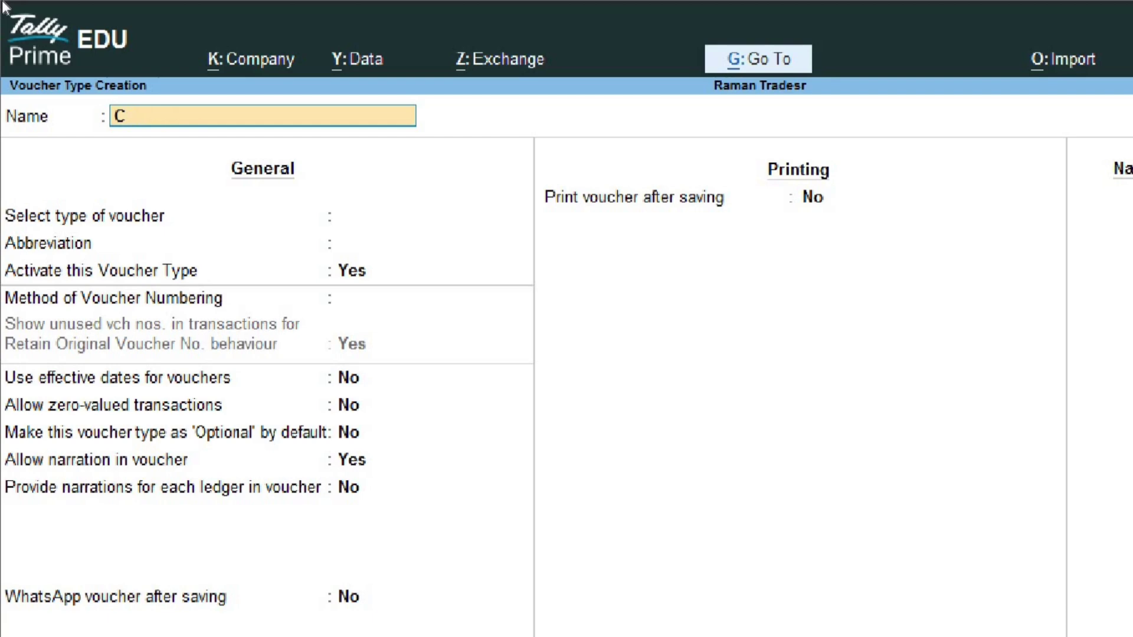
type("redit Sale")
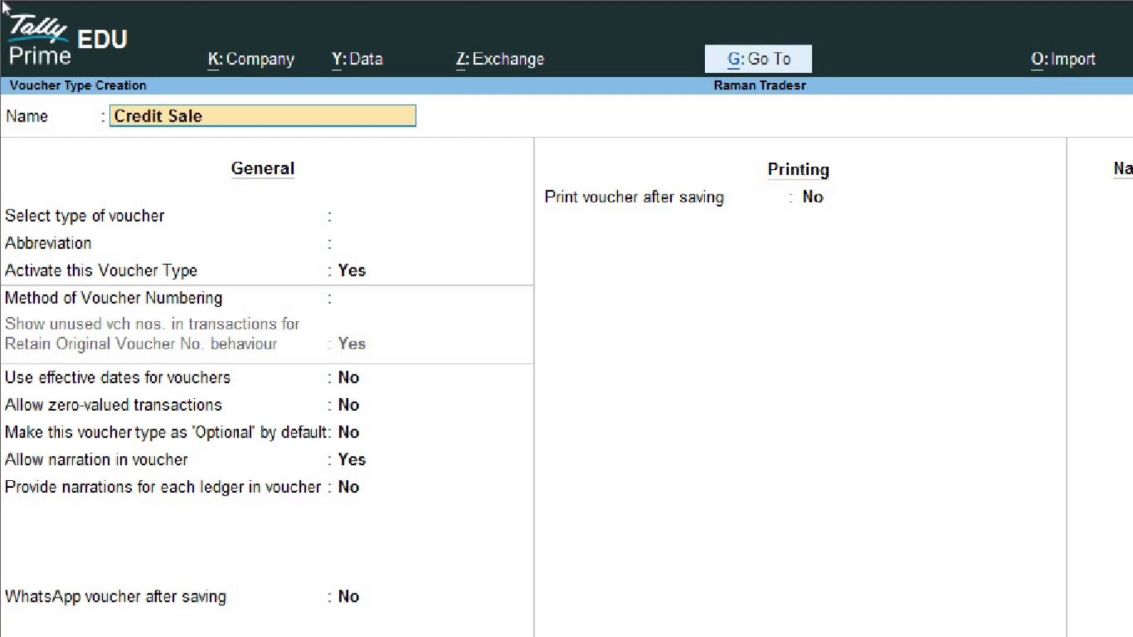
Step: Replace the new voucher type's name with Cash Sale and accept it
key("BackSpace")
key("BackSpace")
key("BackSpace")
key("BackSpace")
key("BackSpace")
key("BackSpace")
key("BackSpace")
key("BackSpace")
key("BackSpace")
key("BackSpace")
key("BackSpace")
type("G")
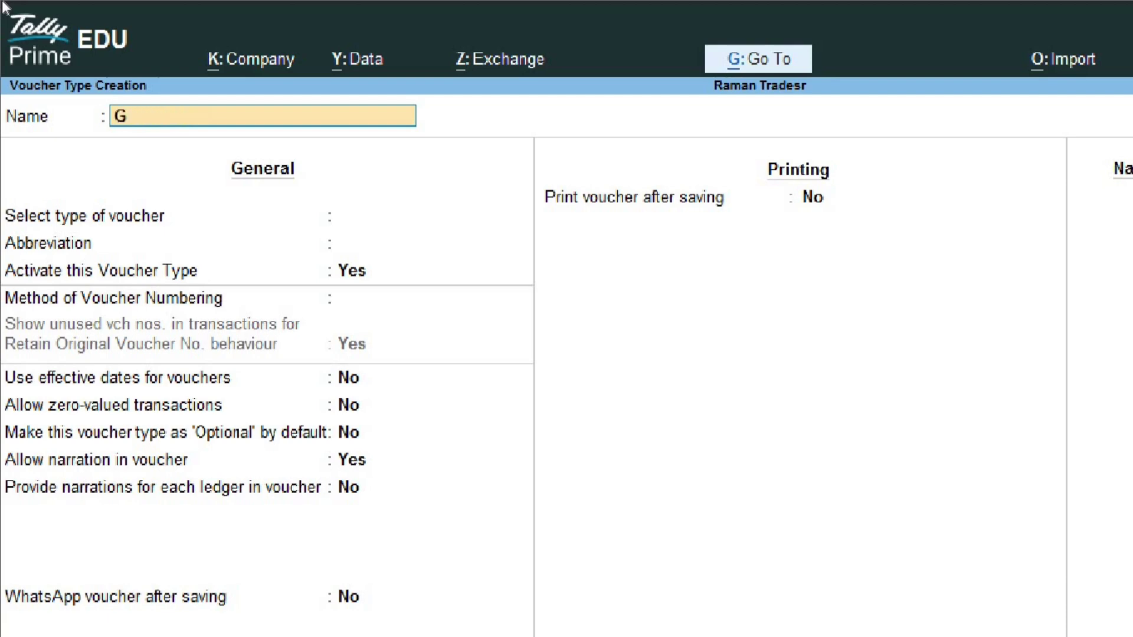
type("en")
key("BackSpace")
key("BackSpace")
key("BackSpace")
type("Cash Sale")
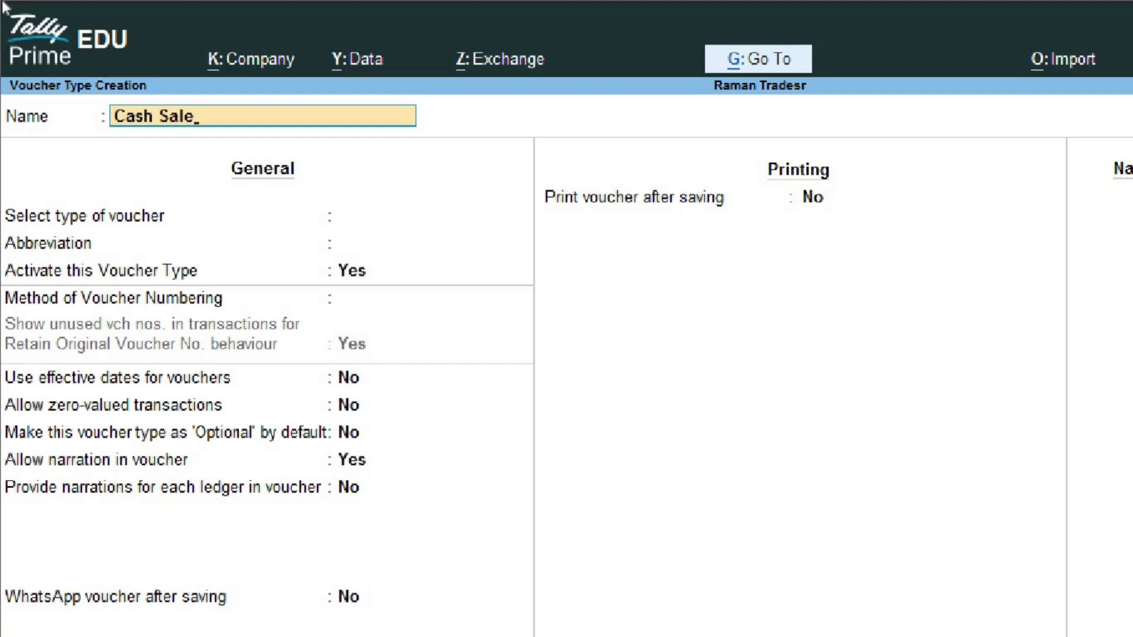
key("Return")
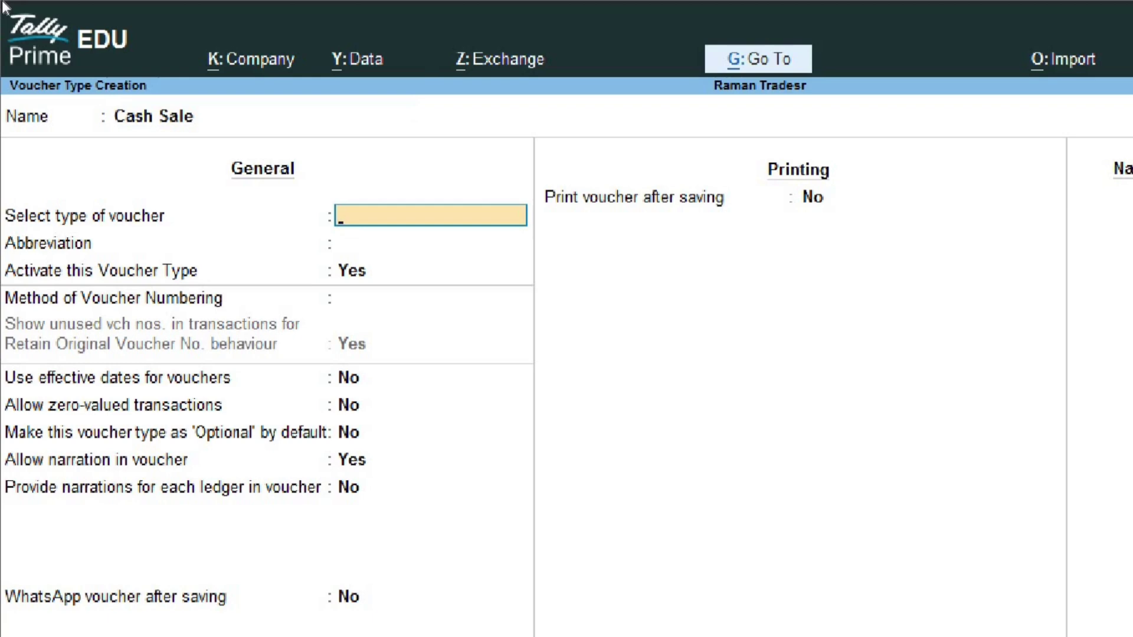
Step: Base the Cash Sale voucher type on Sales, accepting the abbreviation Sale and keeping it activated
type("Sales")
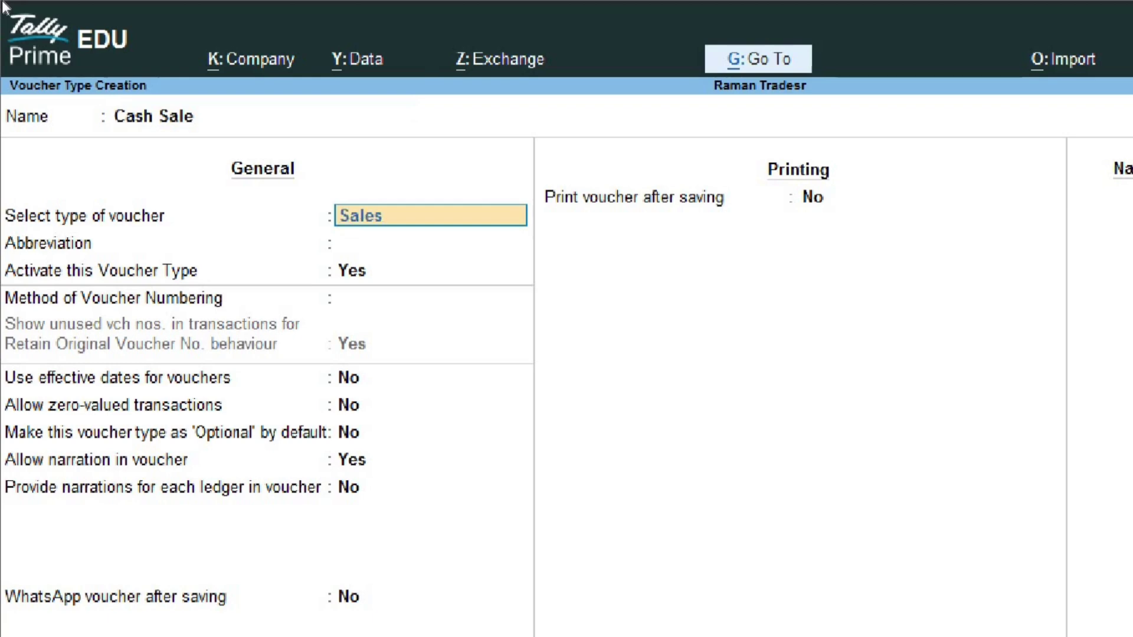
key("Return")
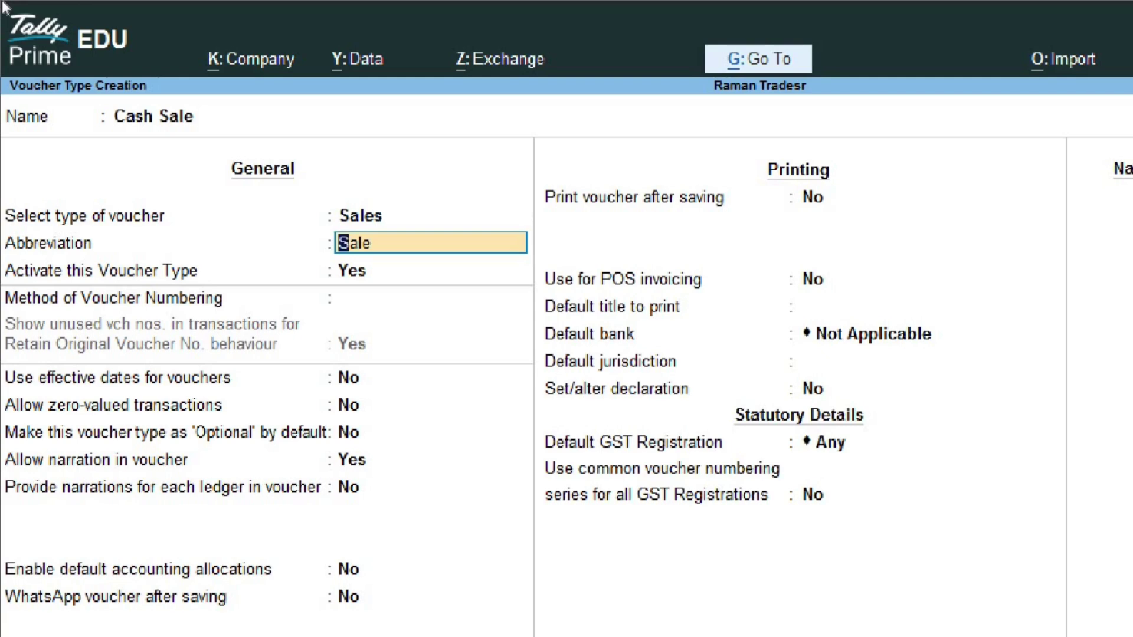
key("Return")
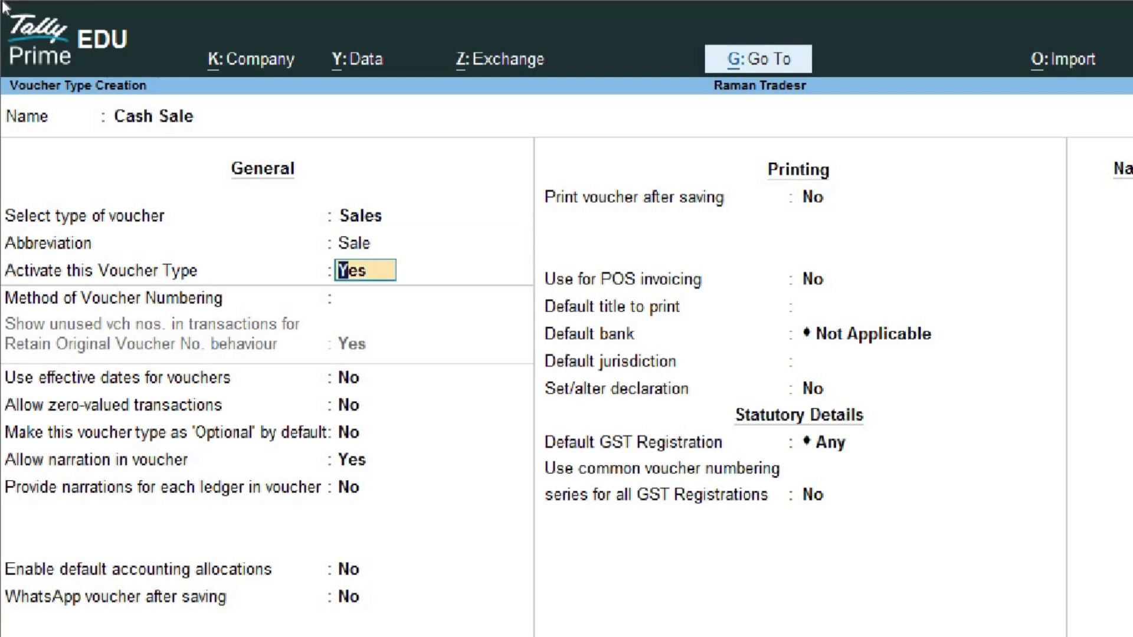
key("Return")
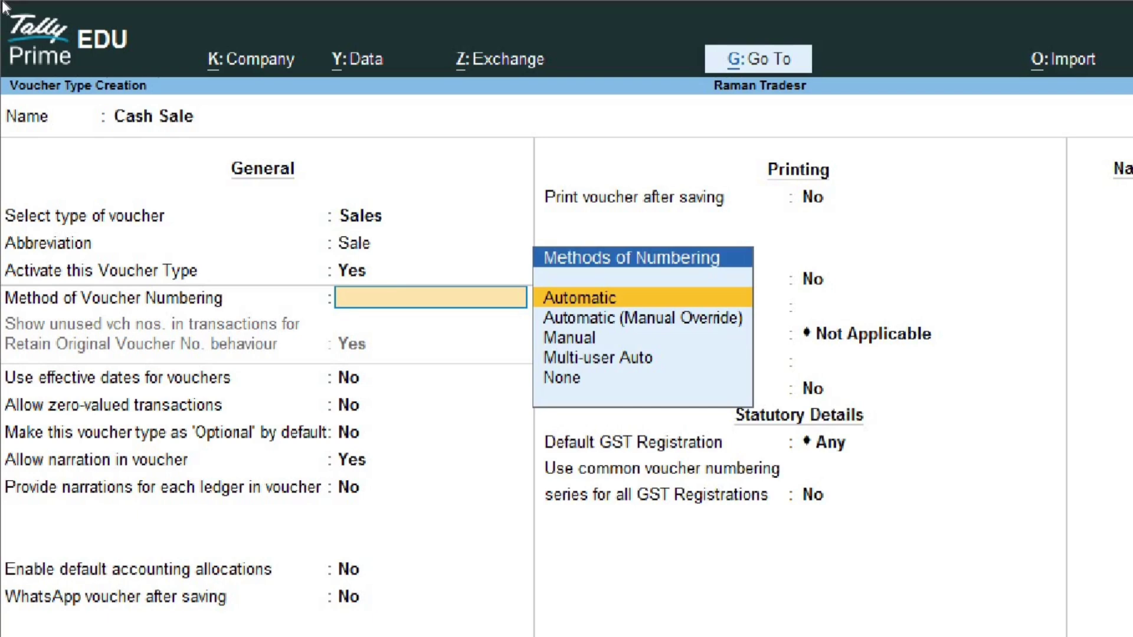
Step: Set the voucher numbering method to Automatic and the behaviour on insertion/deletion to Renumber Vouchers
key("Down")
key("Down")
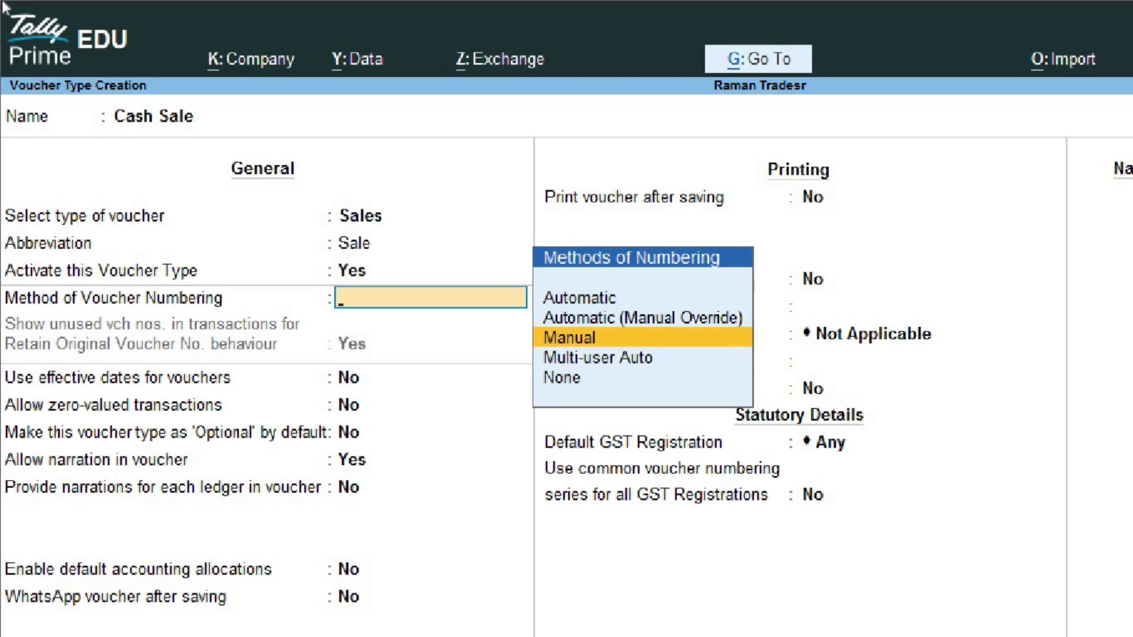
key("Up")
key("Up")
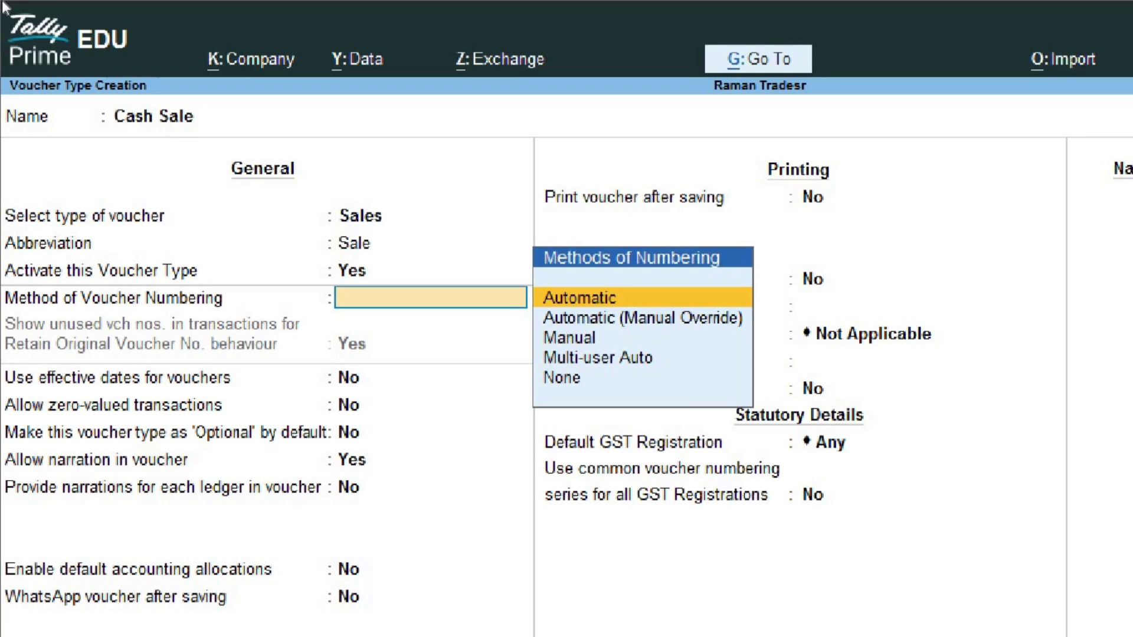
key("Return")
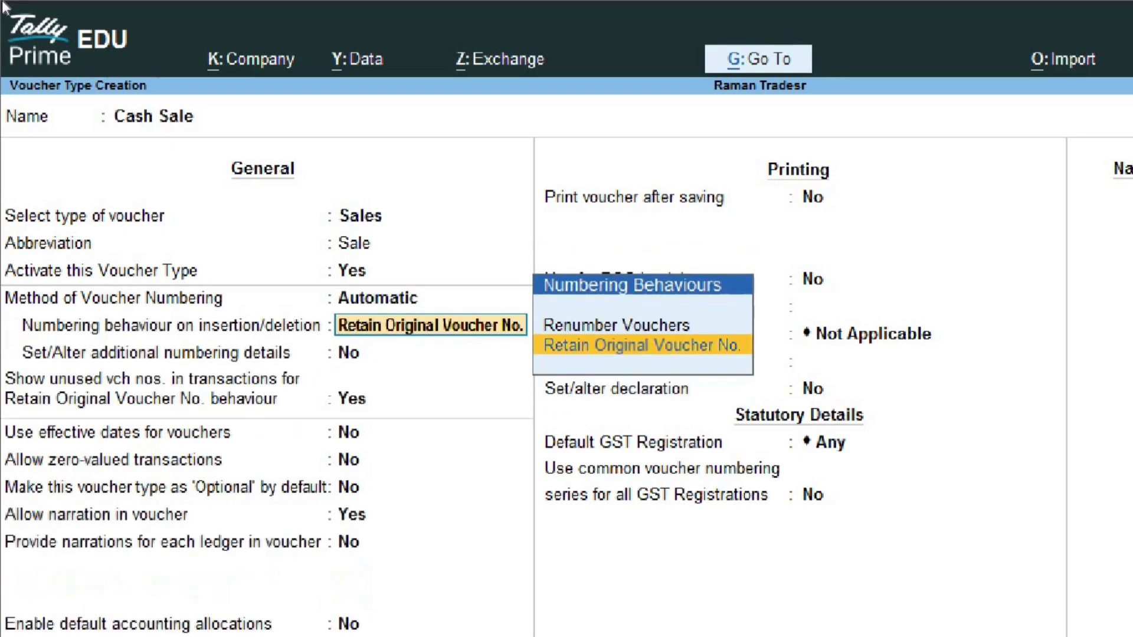
key("Up")
key("Return")
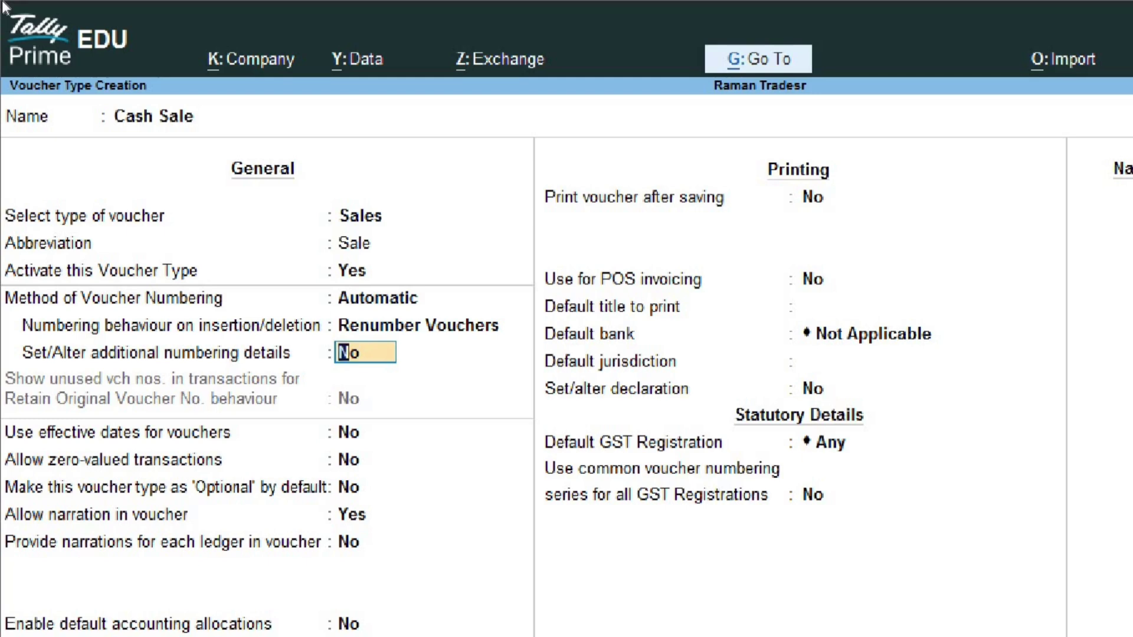
Step: Enable the additional numbering details, clear the starting number and discard the numbering details
type("y")
key("Return")
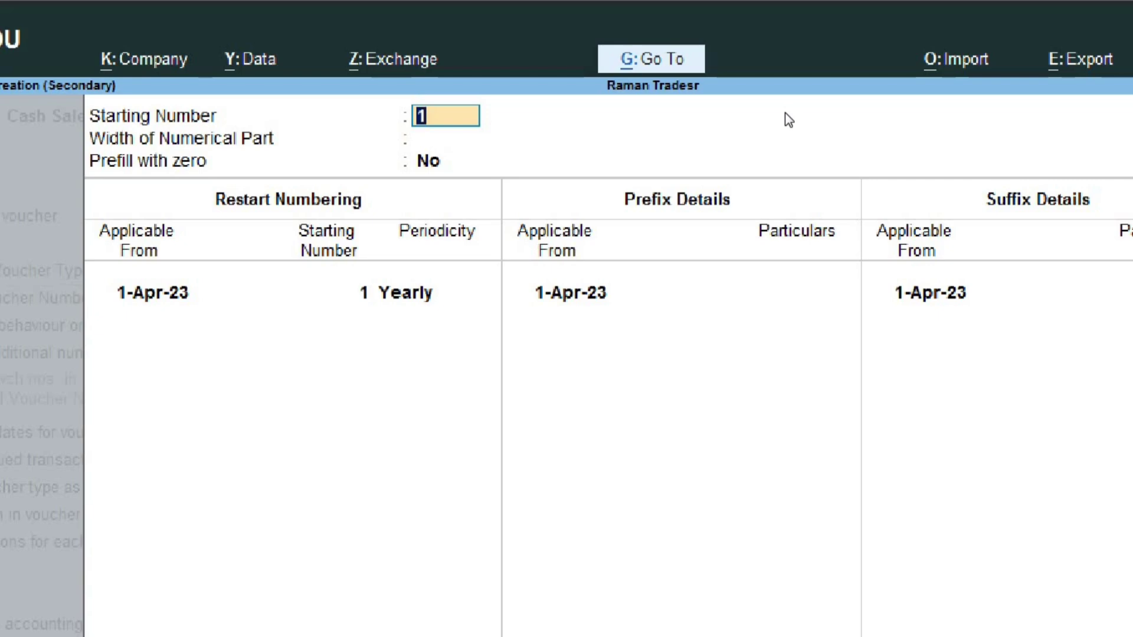
key("BackSpace")
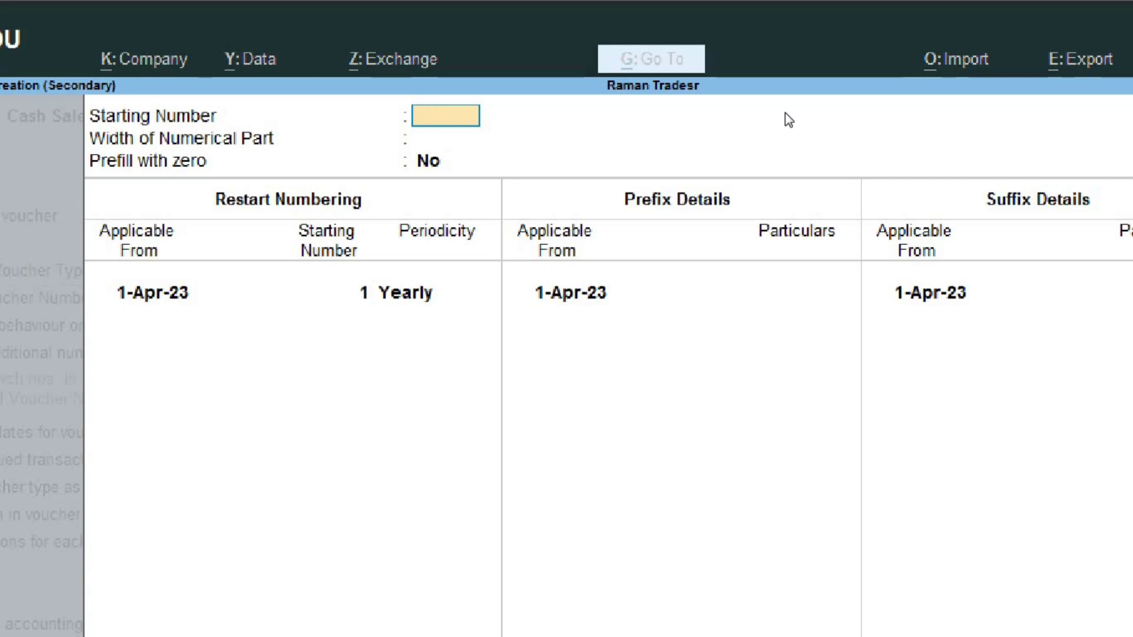
key("Escape")
key("y")
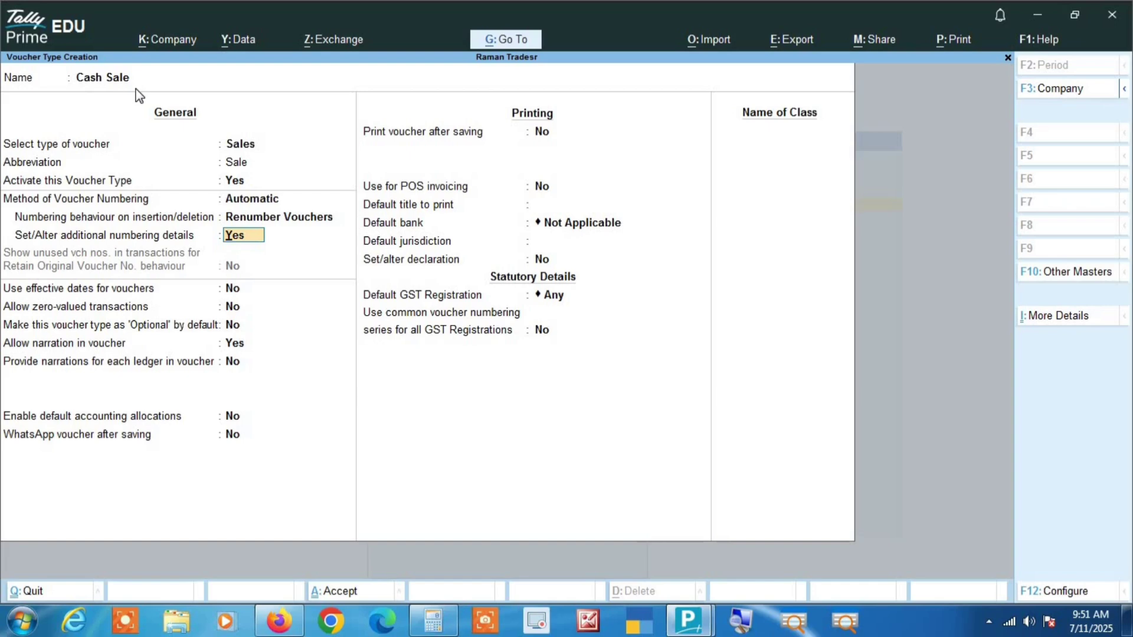
Step: Quit the Cash Sale voucher type creation without saving and leave the list of masters
key("Escape")
key("Escape")
key("y")
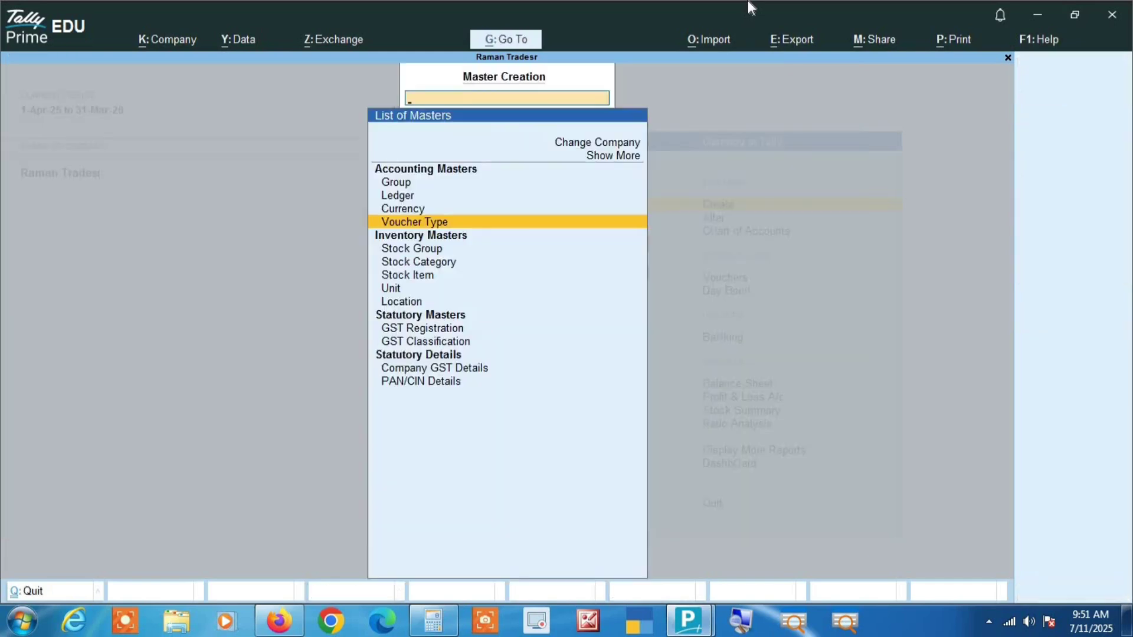
key("Escape")
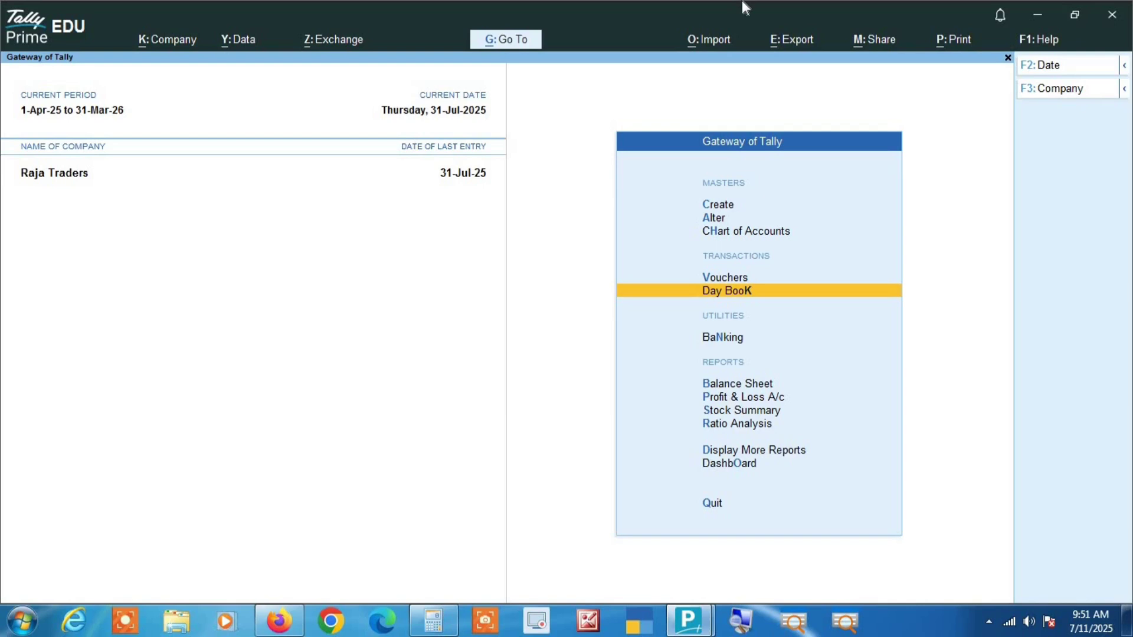
Step: Open the existing Cash Sale voucher type of the Raja Traders company for alteration
key("Up")
key("Up")
key("Up")
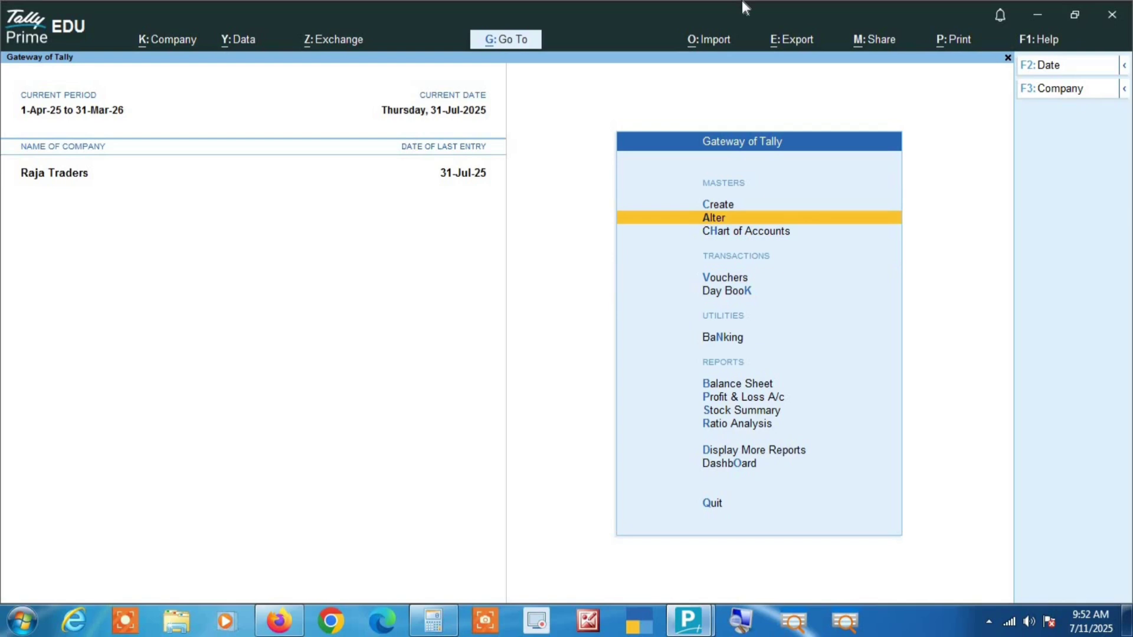
key("Return")
key("Down")
key("Return")
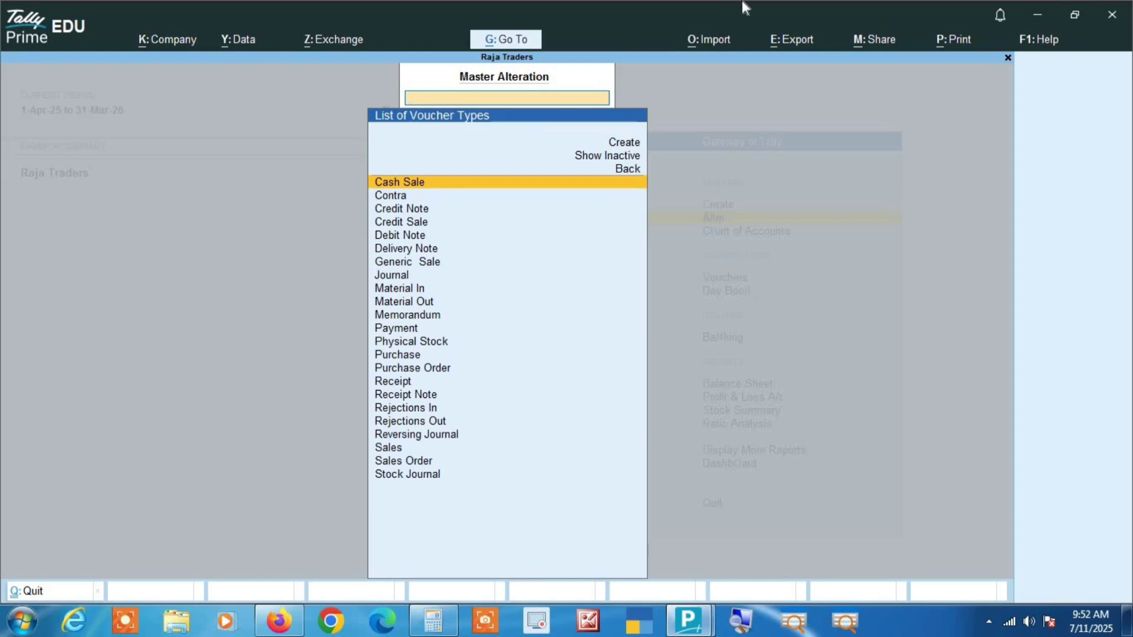
key("Return")
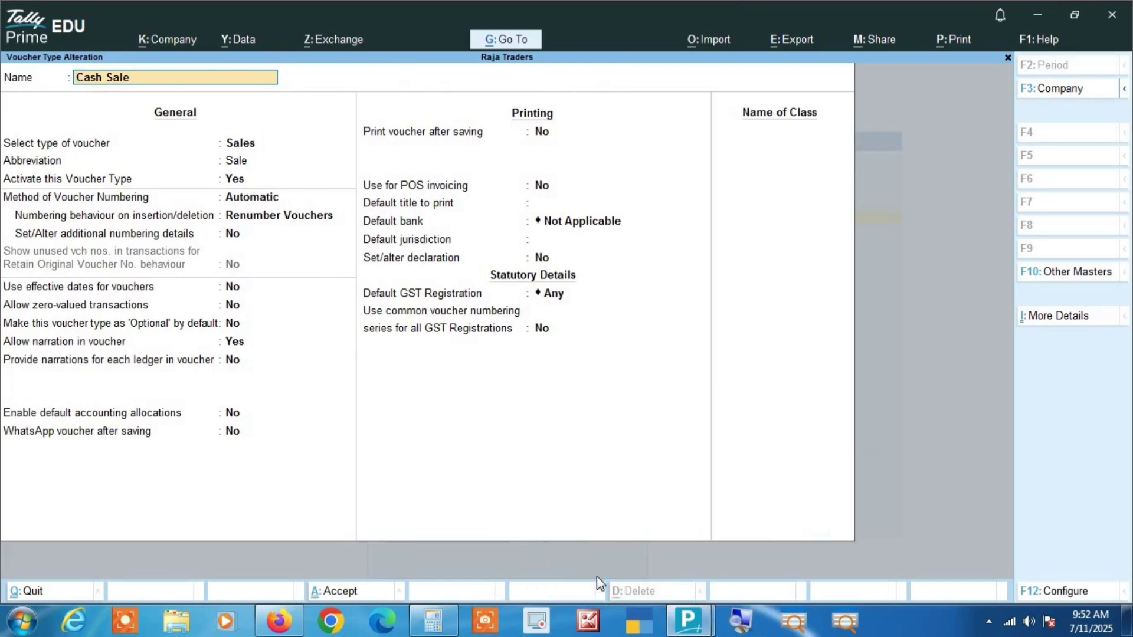
Step: Set Cash Sale's additional numbering details to Yes, examine its starting number, width and prefix settings, and quit without saving
left_click(733, 623)
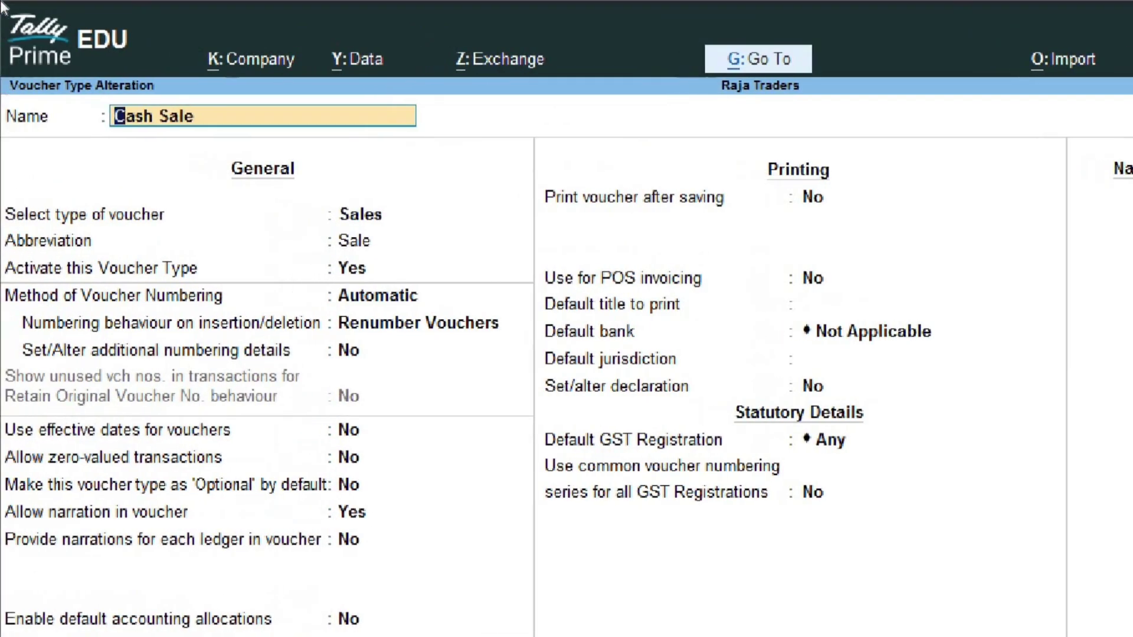
key("Return")
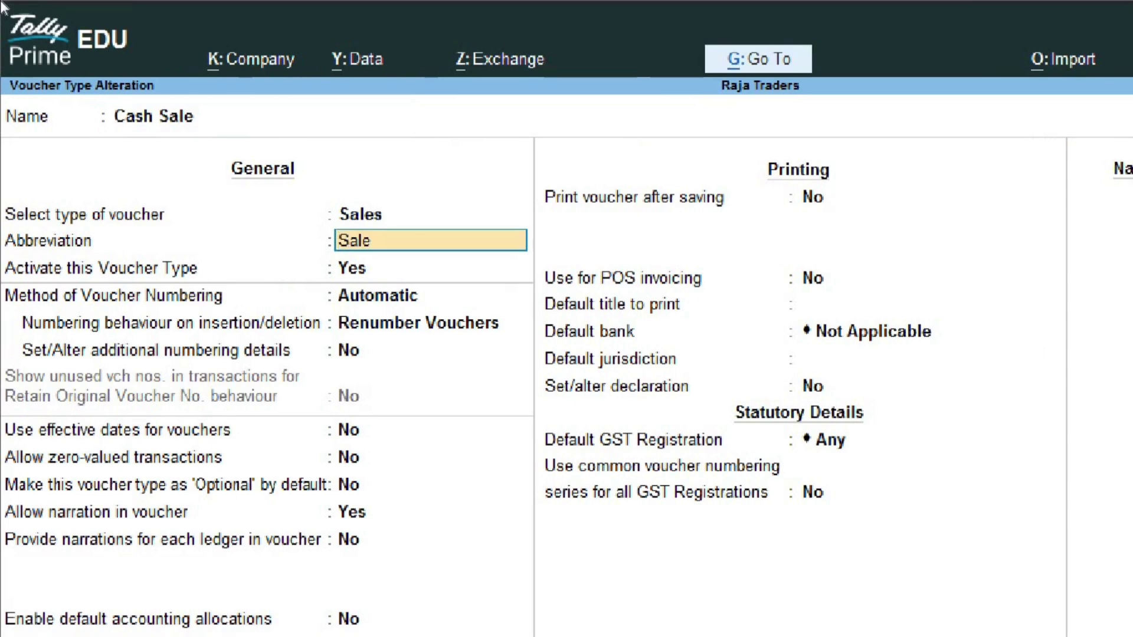
key("Return")
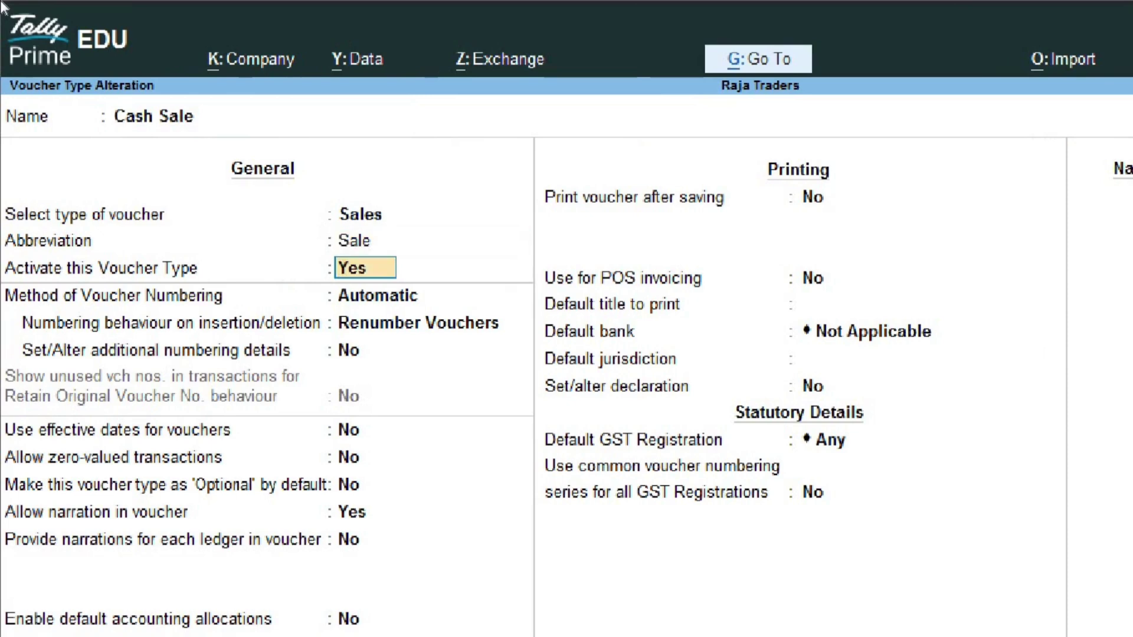
key("Return")
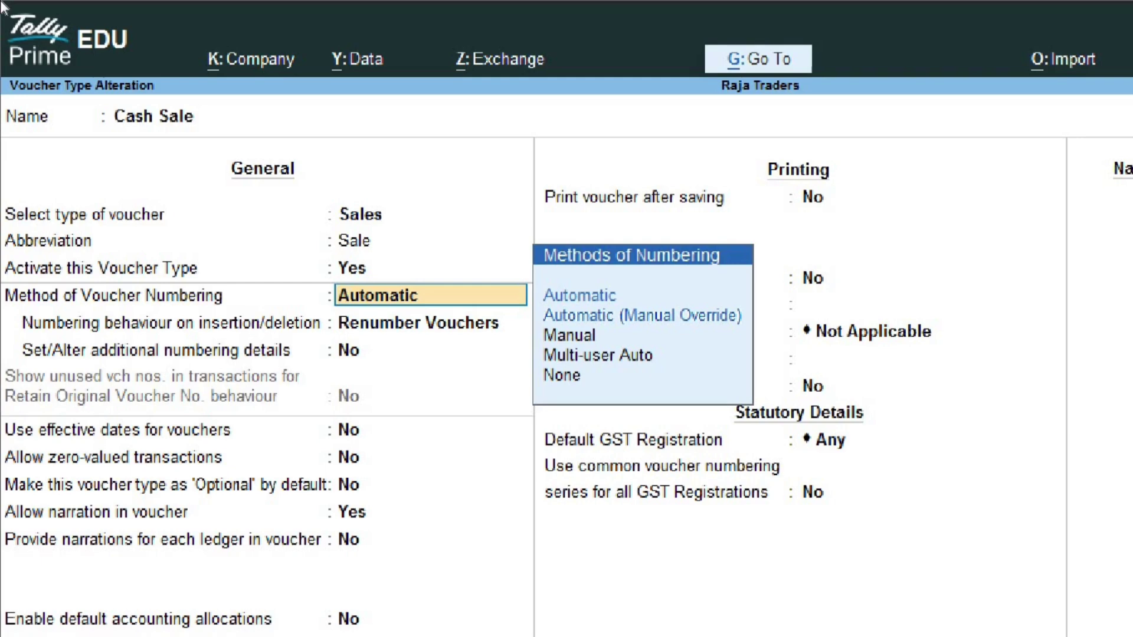
key("Return")
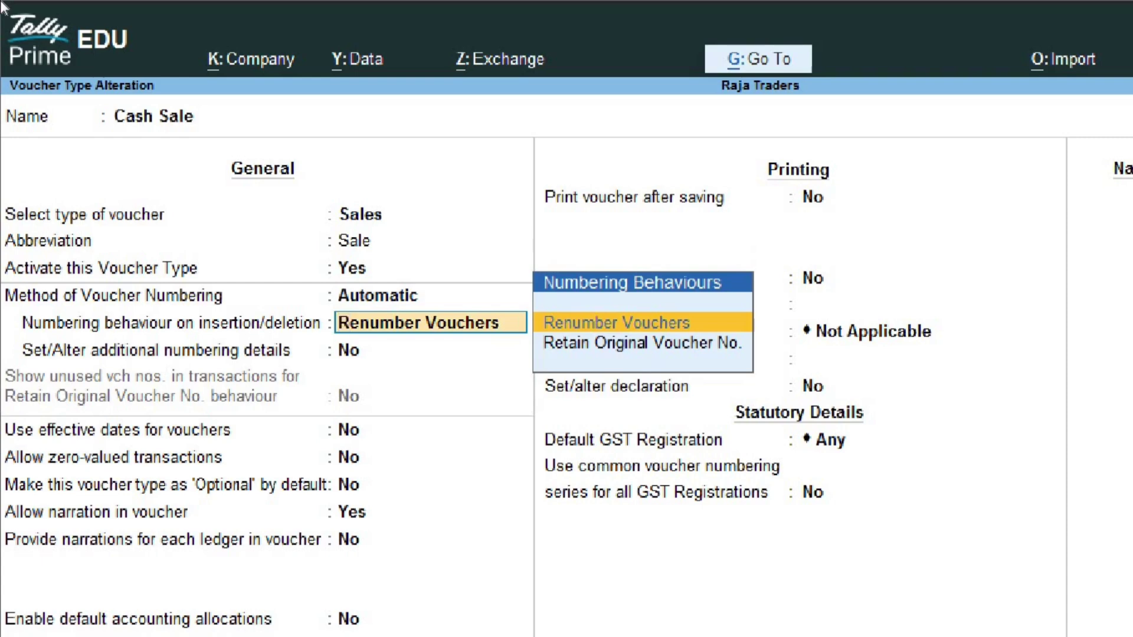
key("Return")
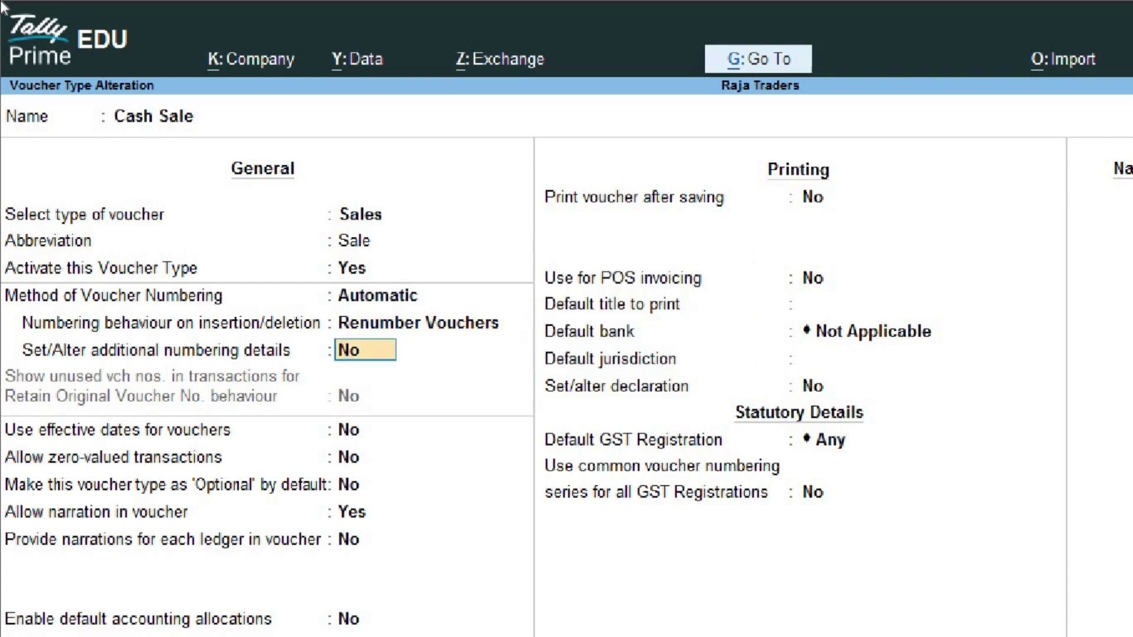
type("yes")
key("Return")
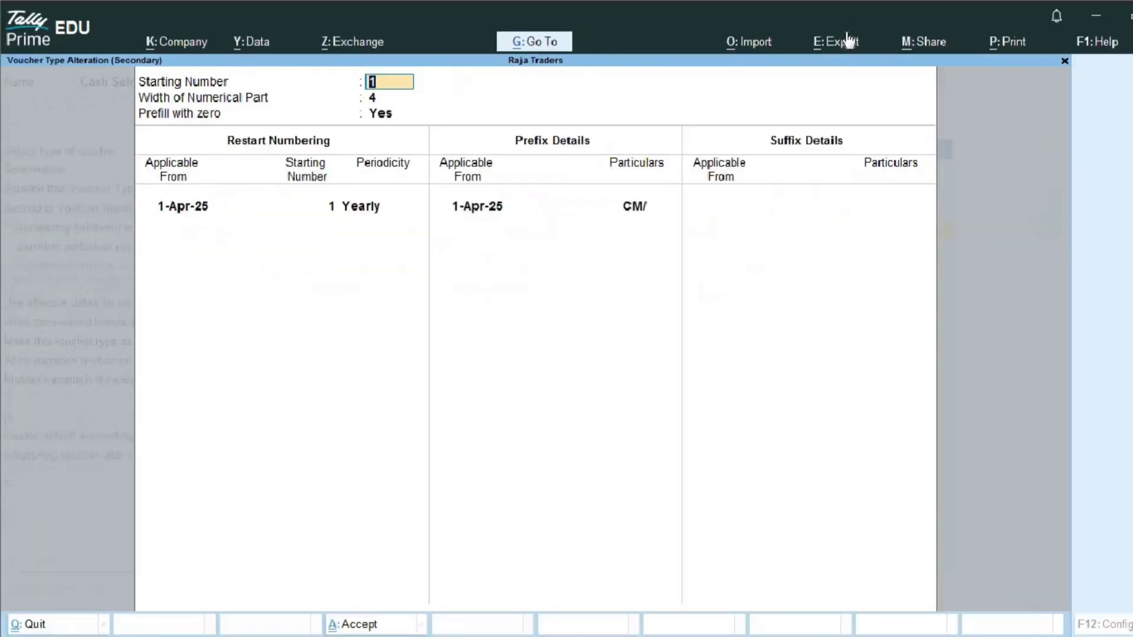
key("Escape")
key("Return")
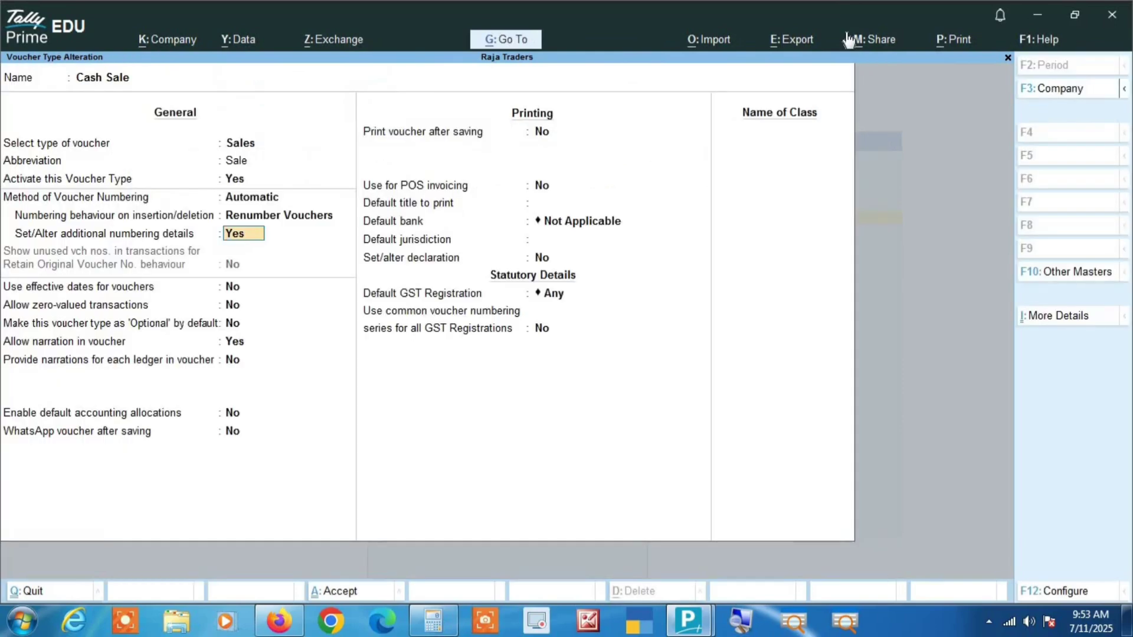
key("Escape")
key("Return")
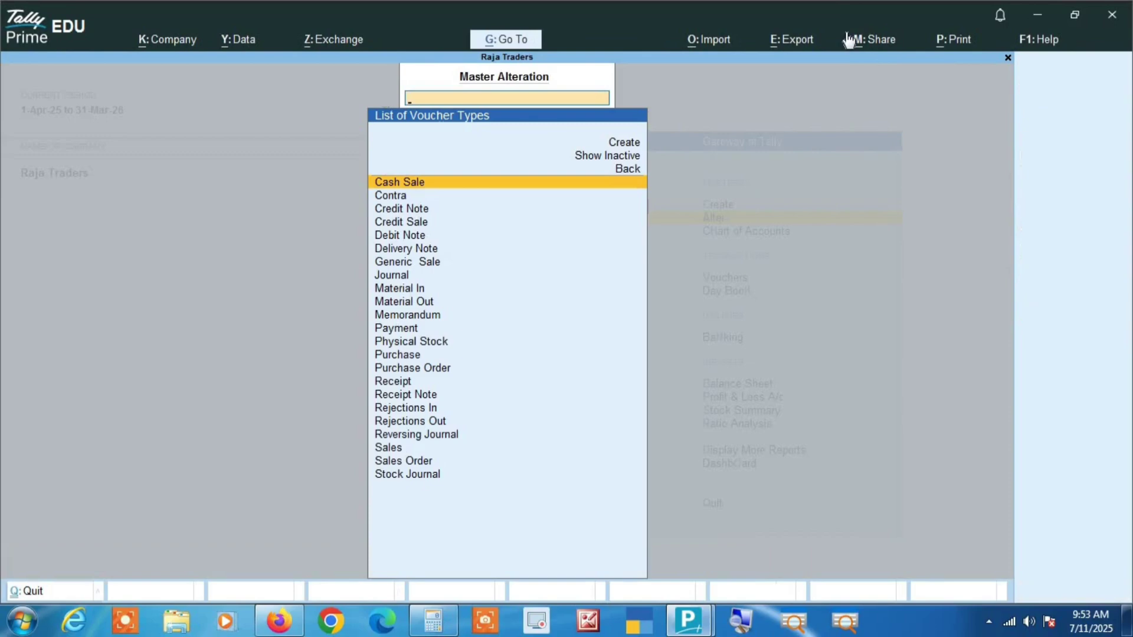
Step: Open the Credit Sale voucher type for alteration
key("Down")
key("Down")
key("Down")
key("Return")
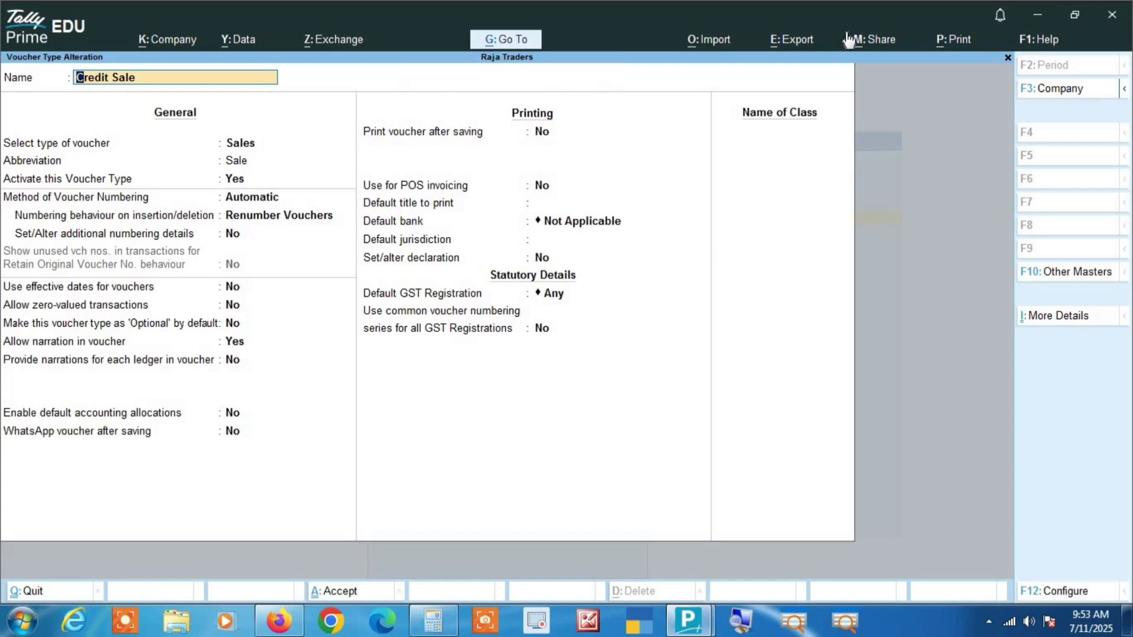
Step: Quit the Credit Sale alteration without saving and open the Generic Sale voucher type for alteration
key("Escape")
key("Escape")
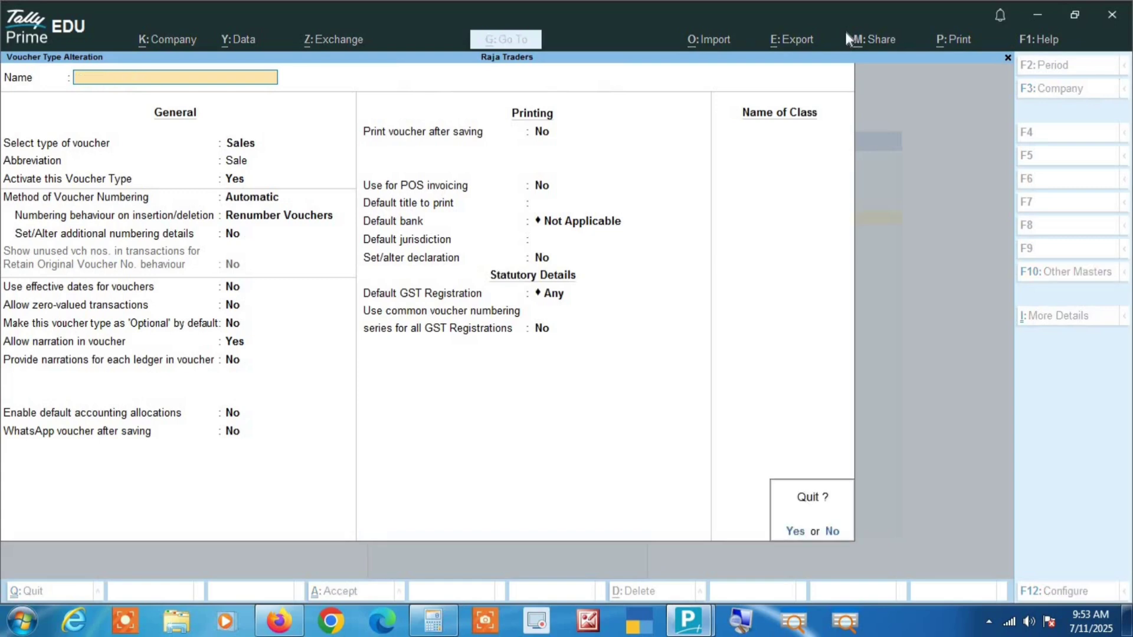
key("y")
key("Down")
key("Down")
key("Down")
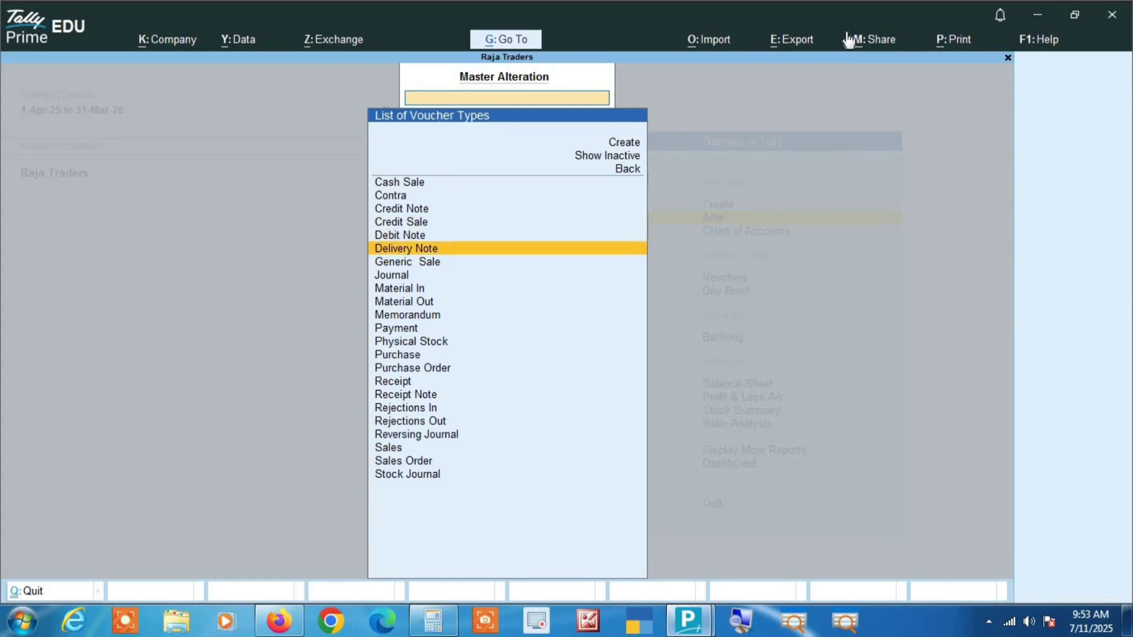
key("Return")
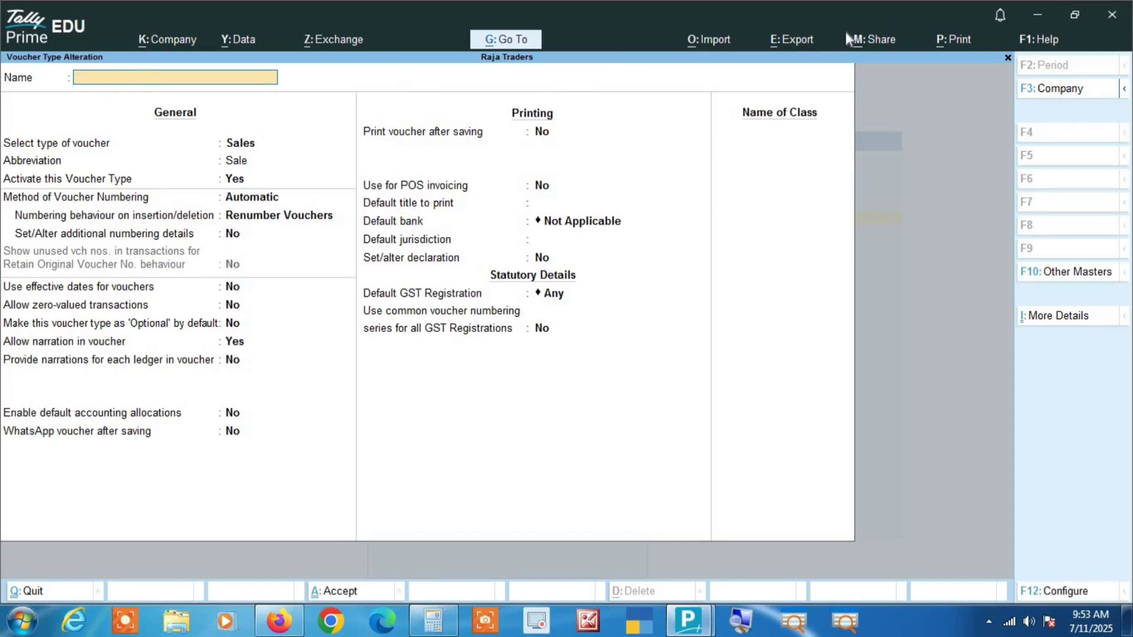
Step: Quit the Generic Sale alteration without saving and return to the Gateway of Tally
key("Escape")
key("y")
key("Escape")
key("Escape")
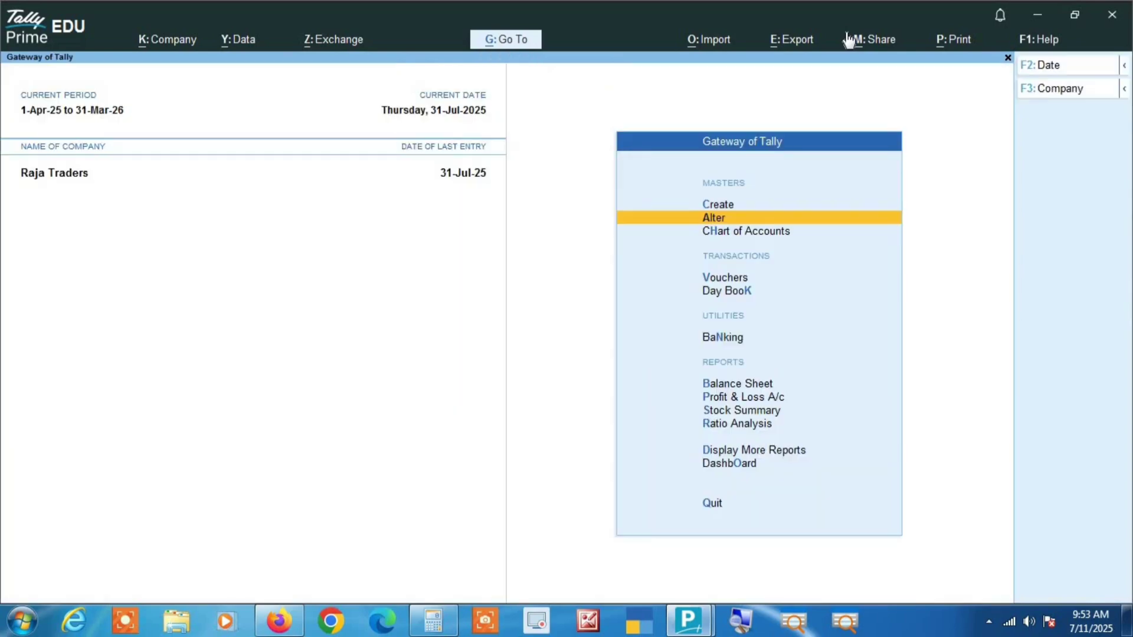
Step: Start voucher entry and bring up the list of available sales voucher types
key("v")
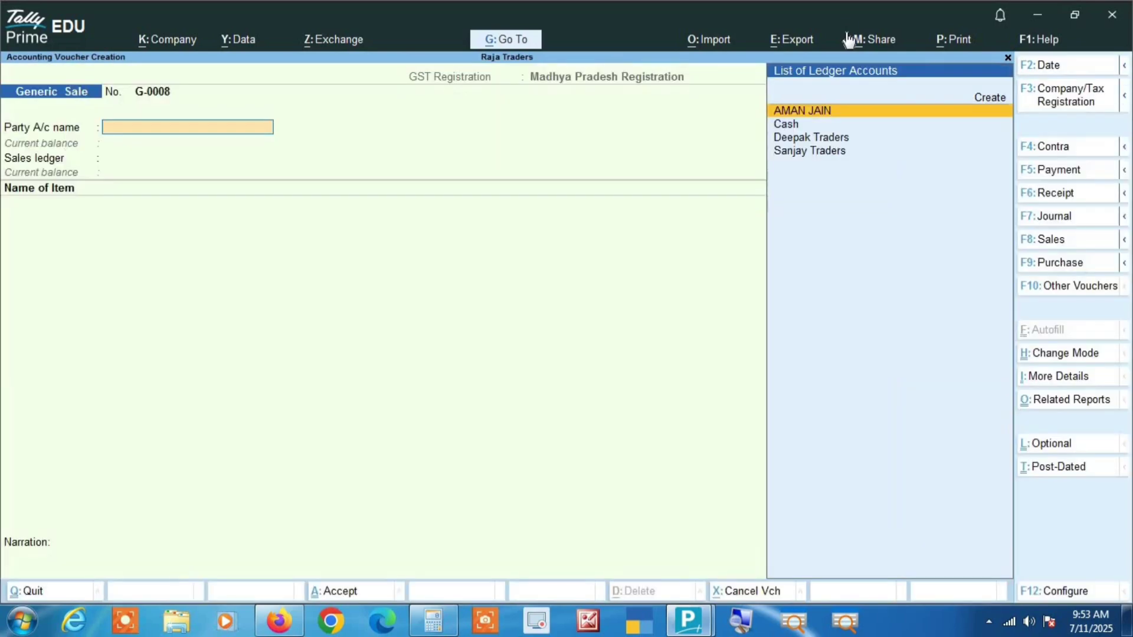
key("F9")
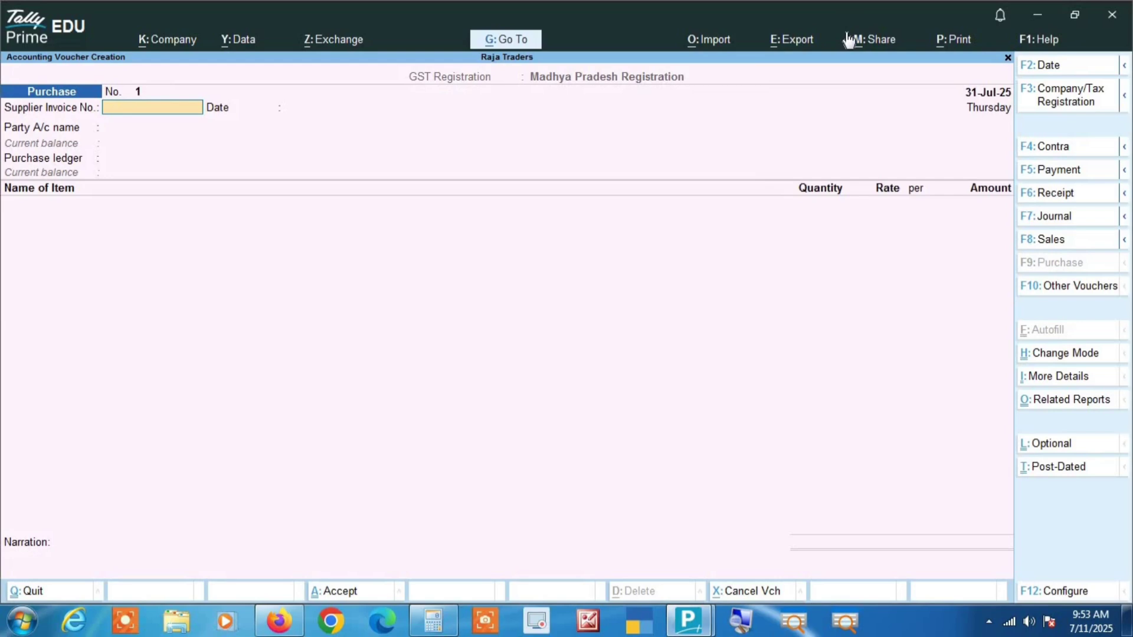
key("F8")
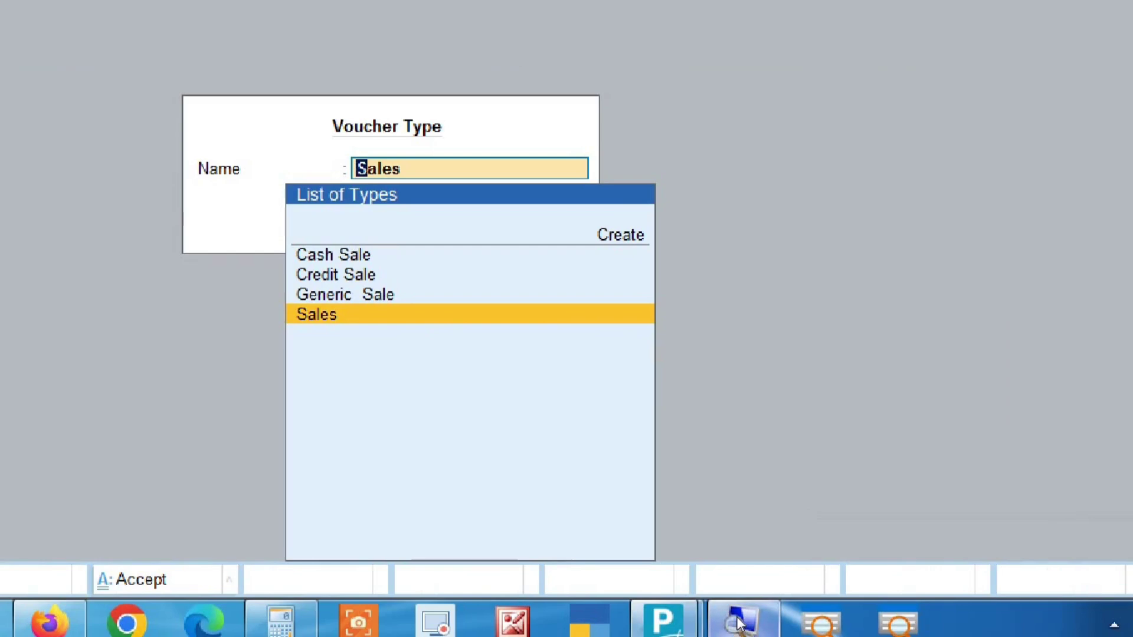
Step: Examine the Cash Sale, Credit Sale, Generic Sale and Sales types and choose Cash Sale for the new voucher
key("Up")
key("Up")
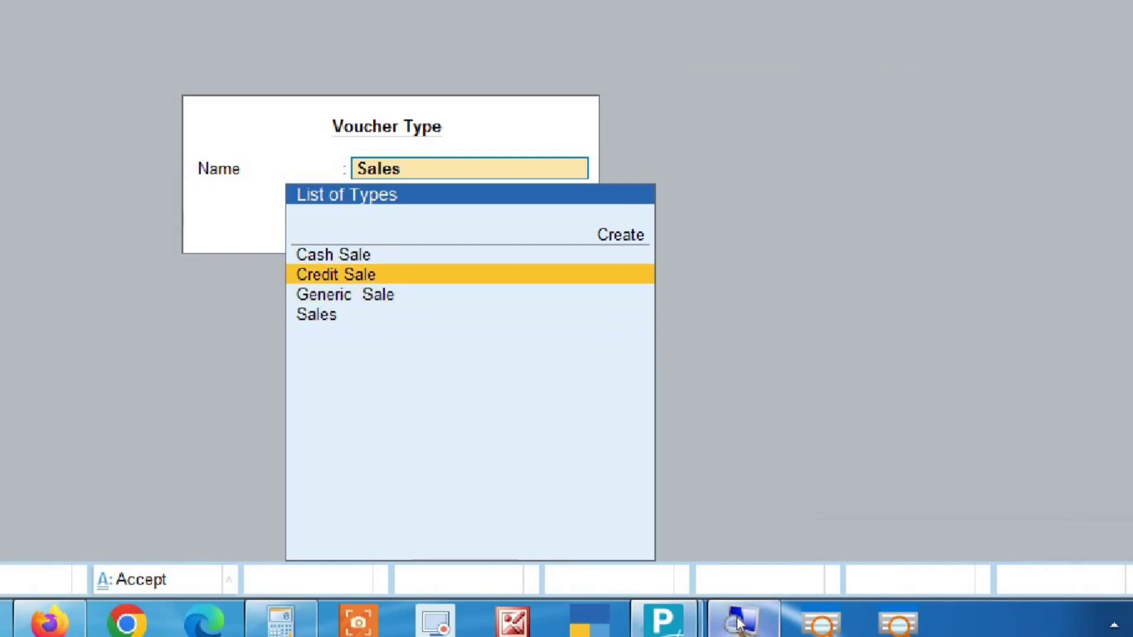
key("Up")
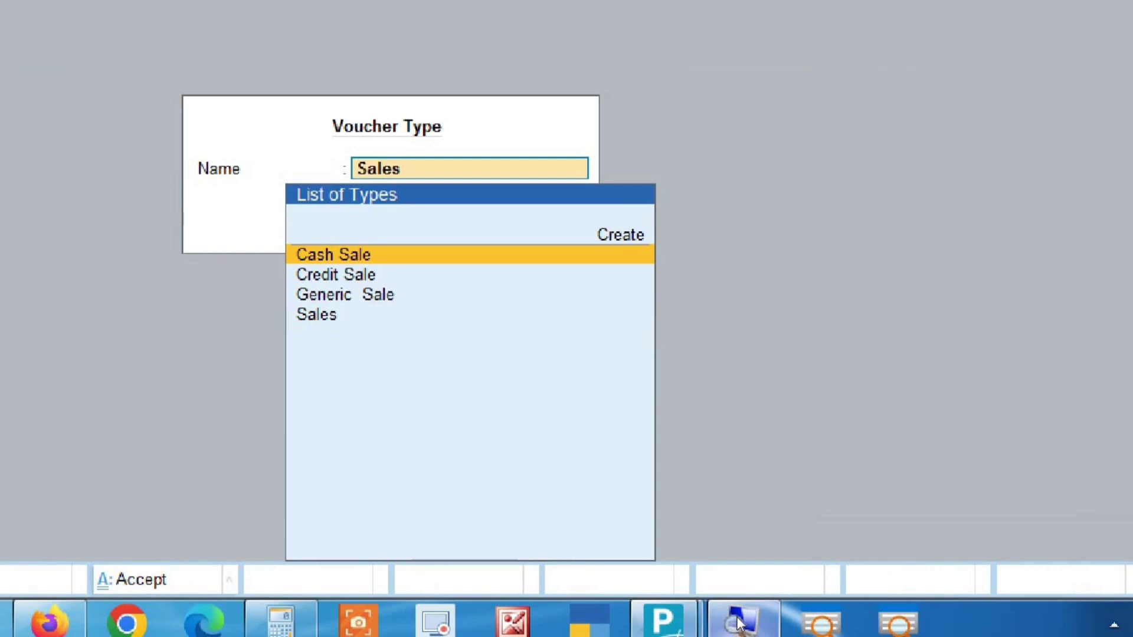
key("Down")
key("Down")
key("Down")
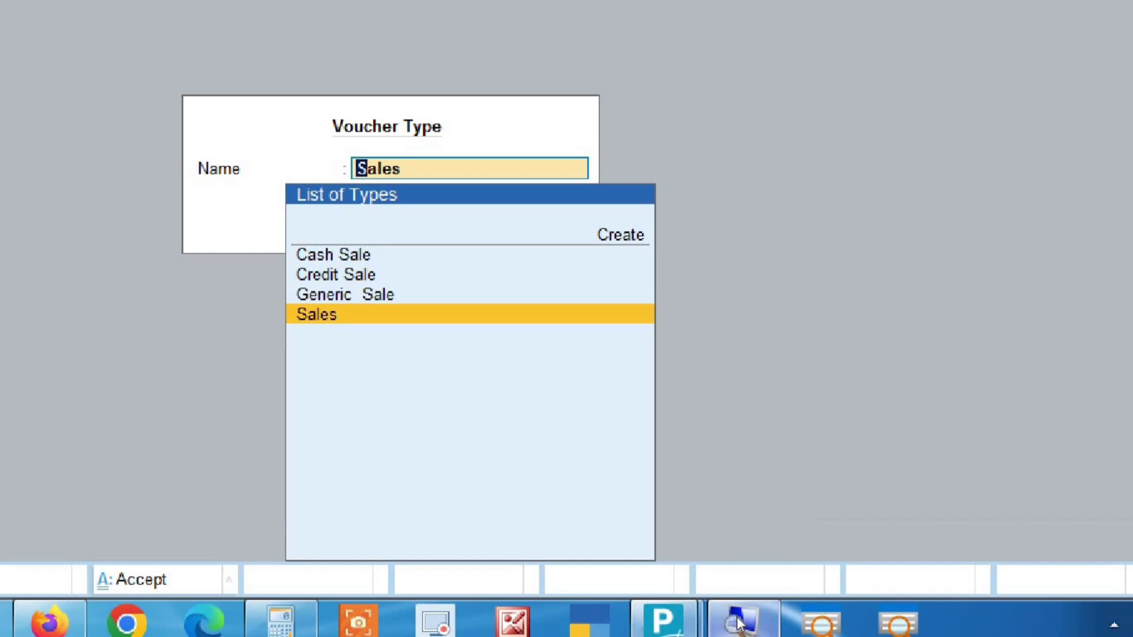
key("Up")
key("Up")
key("Up")
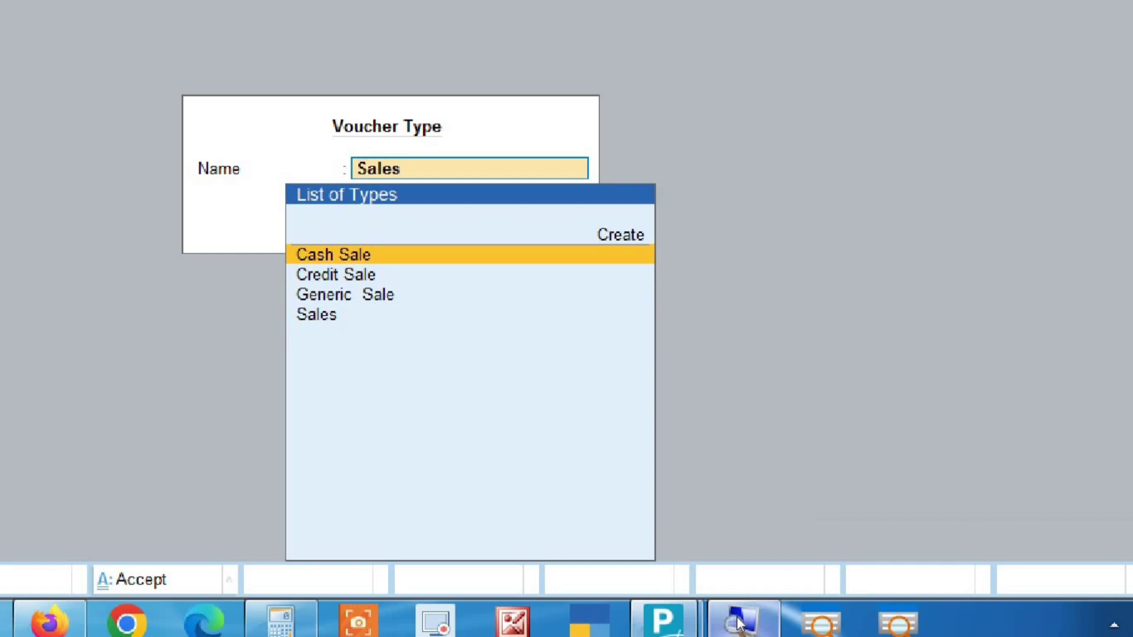
key("Down")
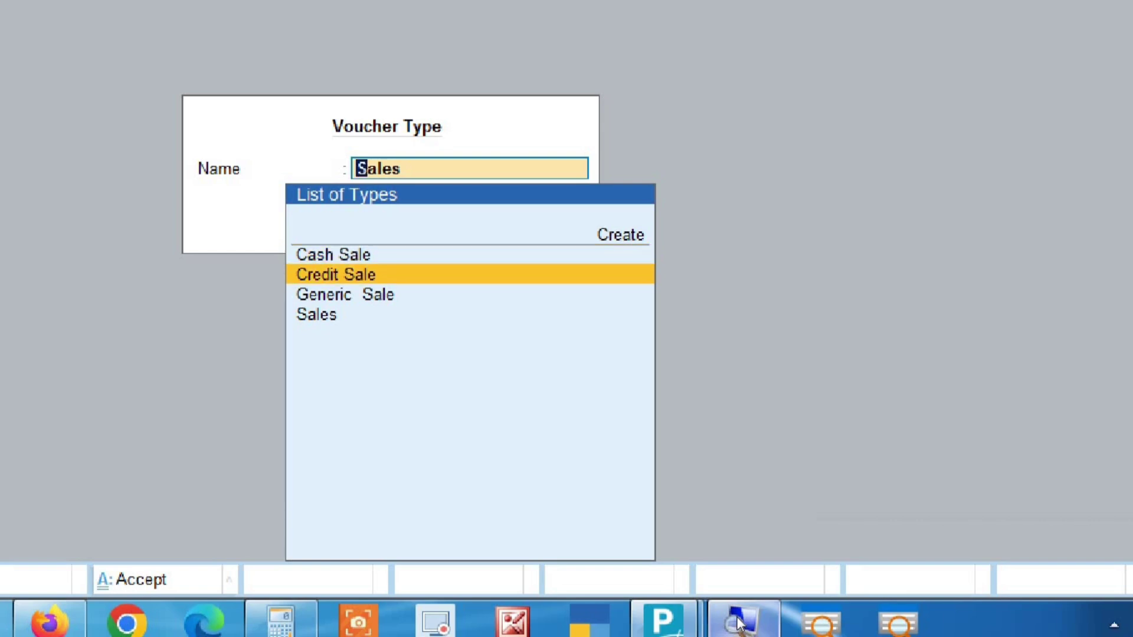
key("Down")
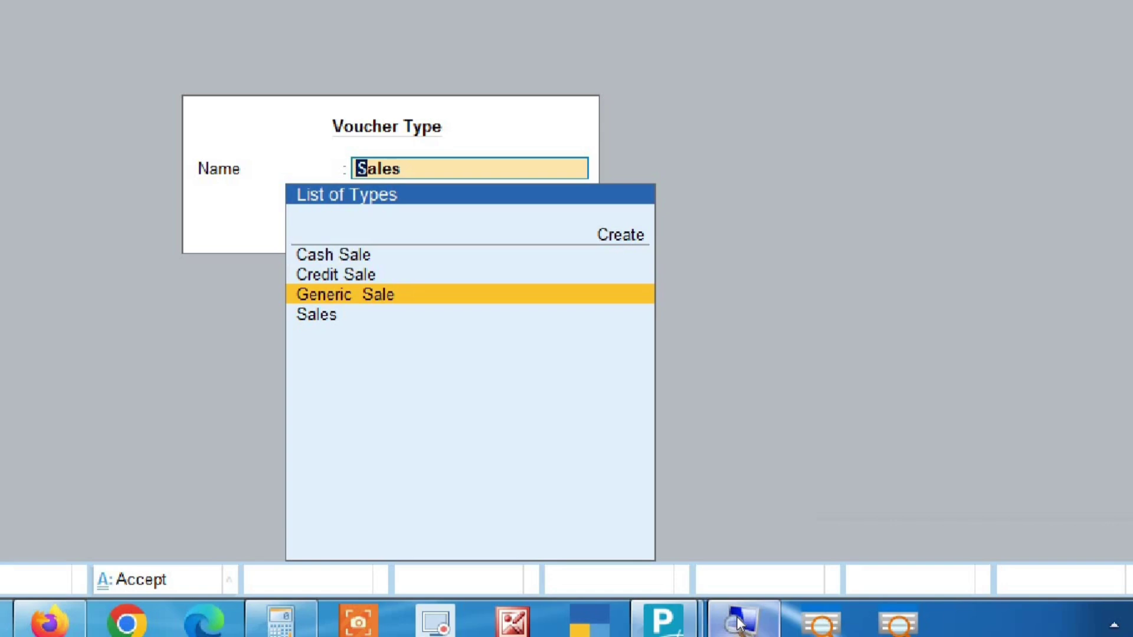
key("Up")
key("Up")
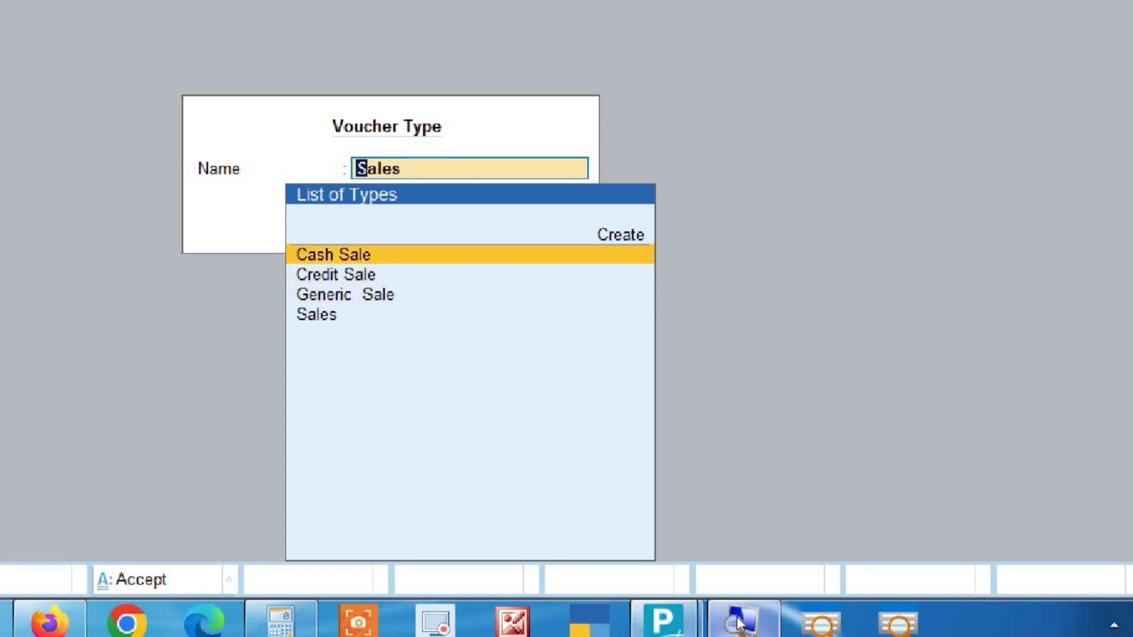
key("Return")
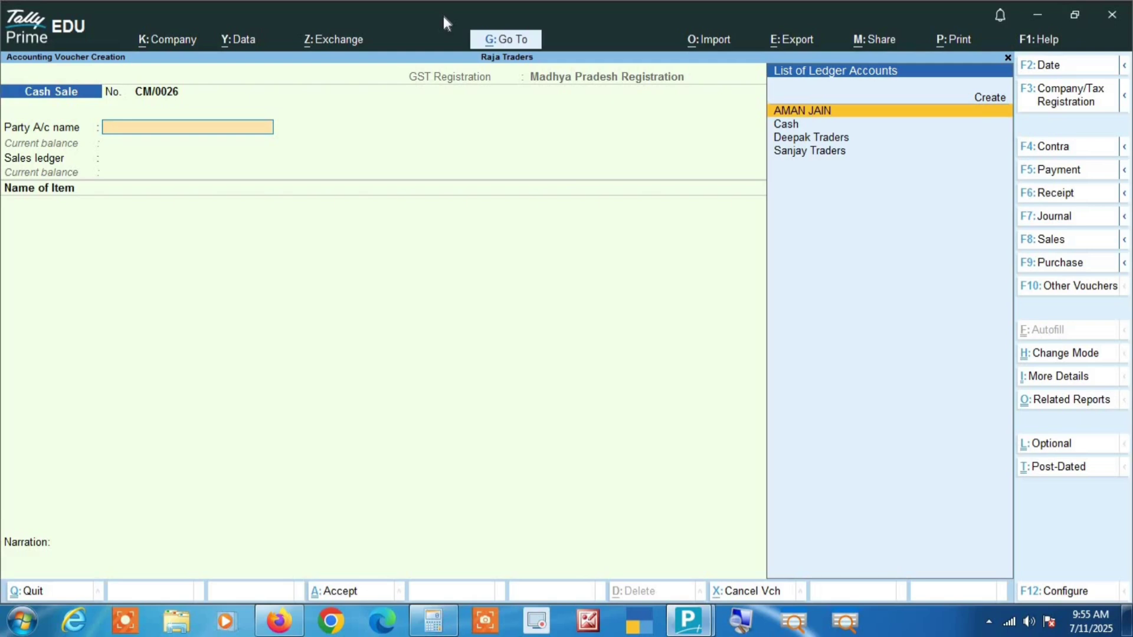
Step: Switch the new voucher from Cash Sale to the Credit Sale type to check its number
key("F8")
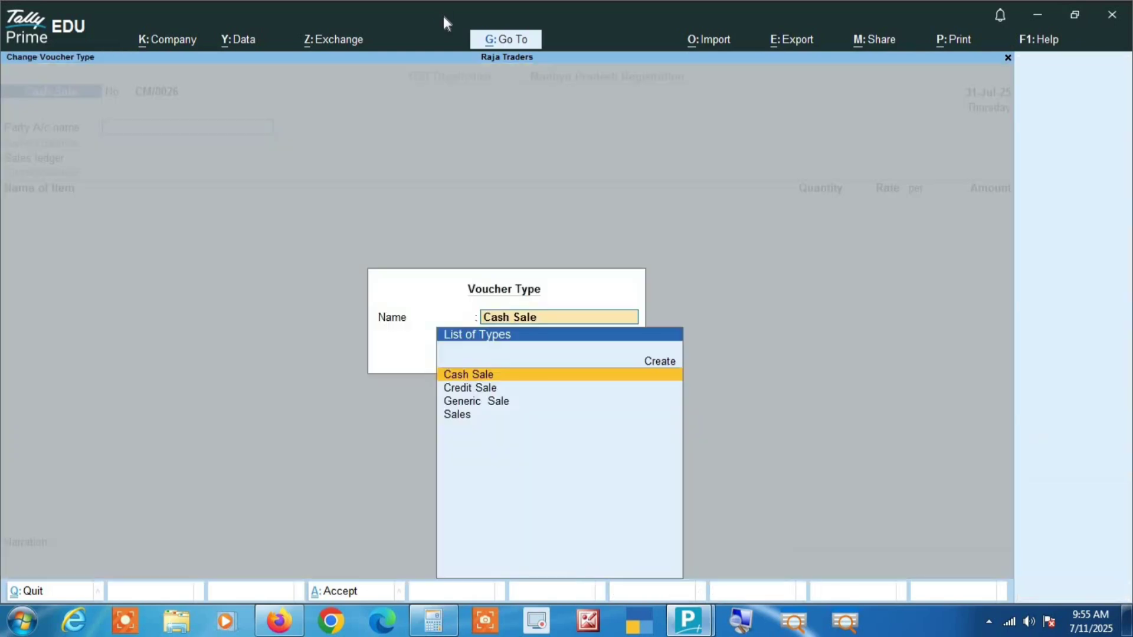
key("Down")
key("Return")
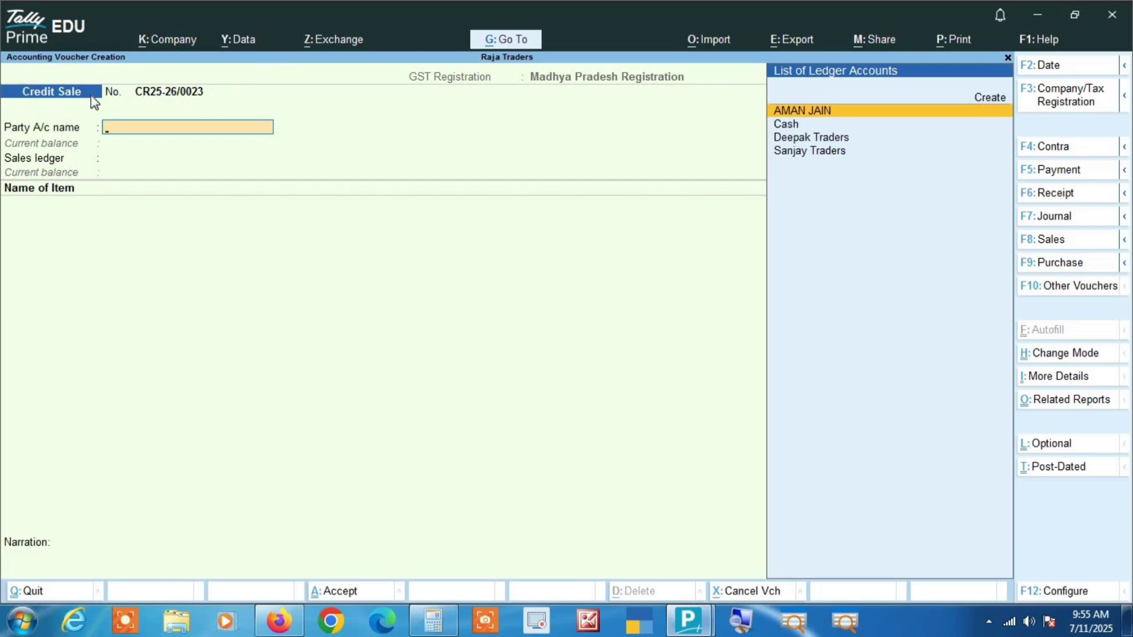
Step: Switch the new voucher from Credit Sale to the Generic Sale type to check its number
key("F8")
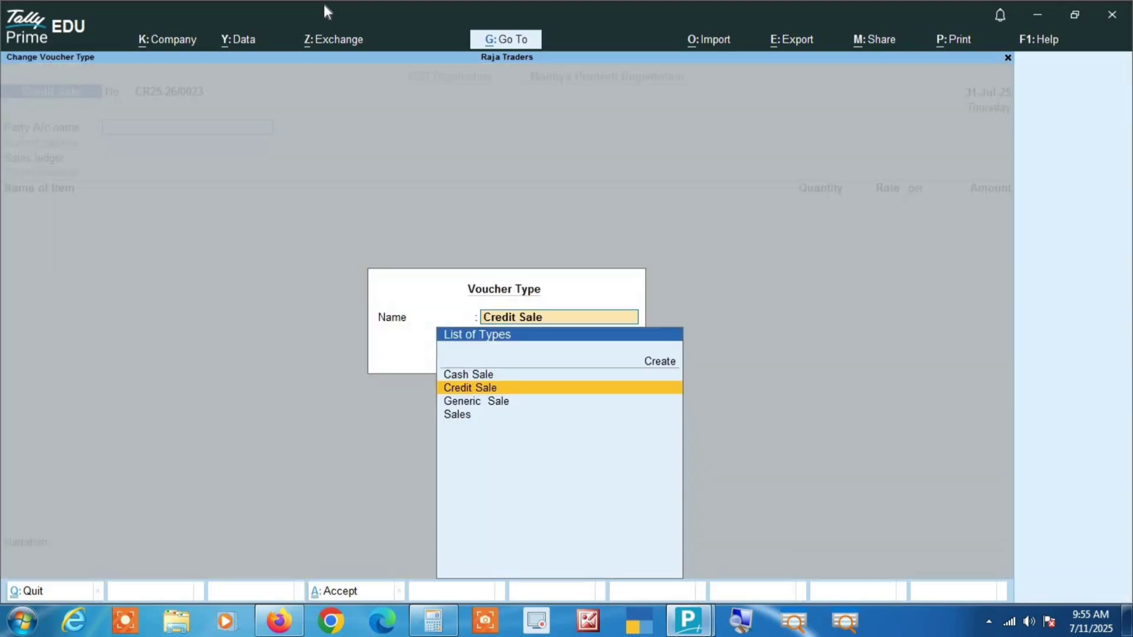
key("Down")
key("Return")
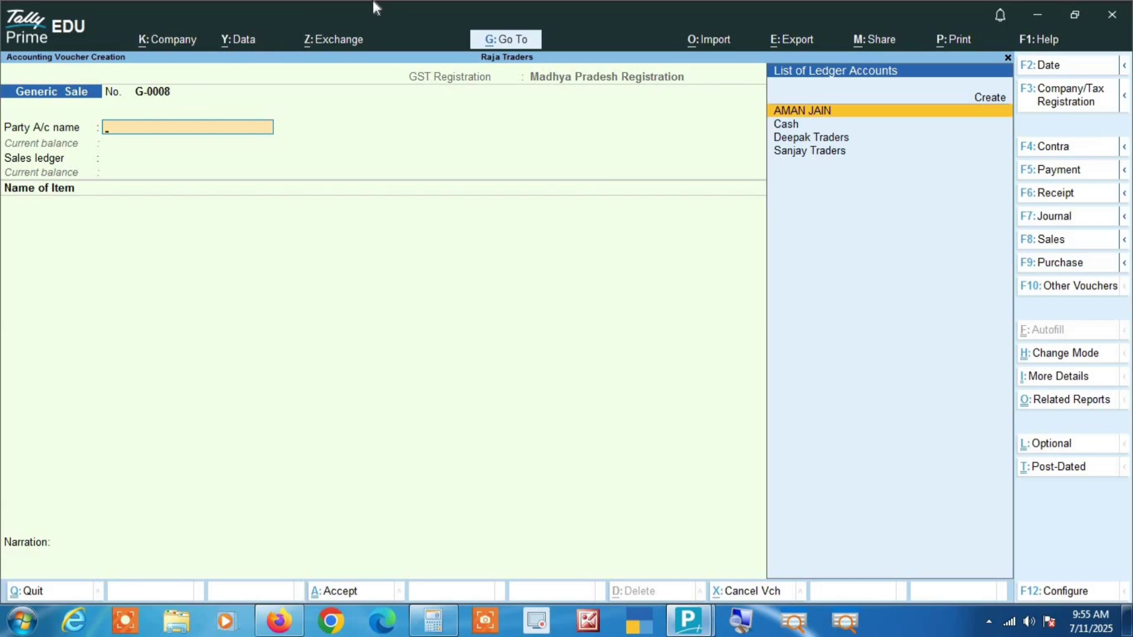
Step: Leave voucher entry without saving and open the July list of vouchers in the Sales Register
key("Escape")
key("Return")
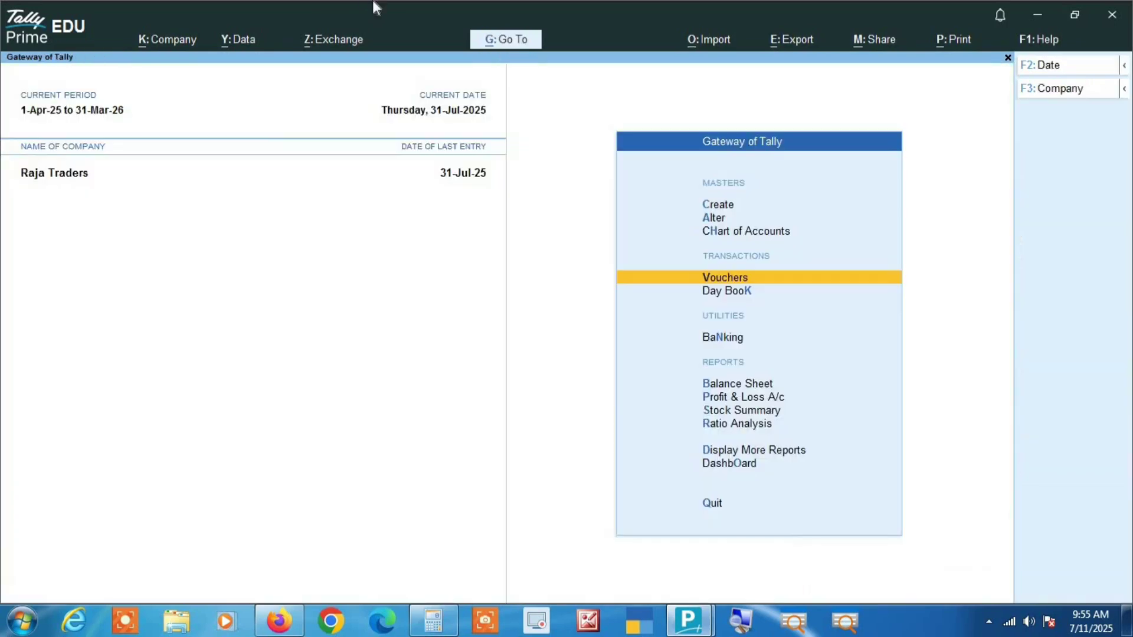
key("d")
key("a")
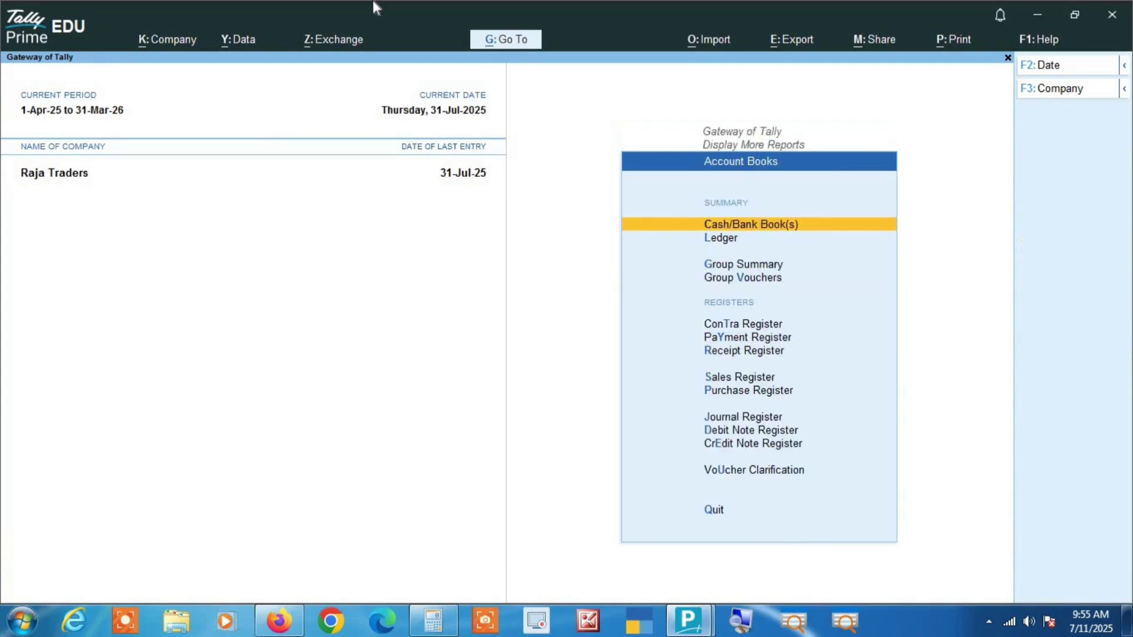
key("s")
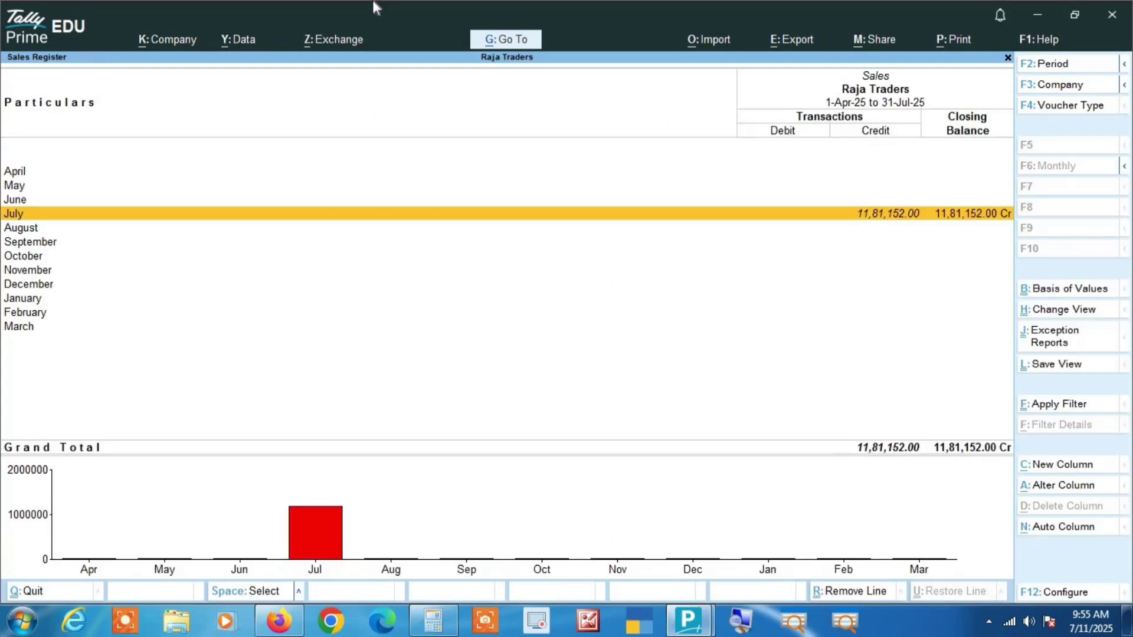
key("Return")
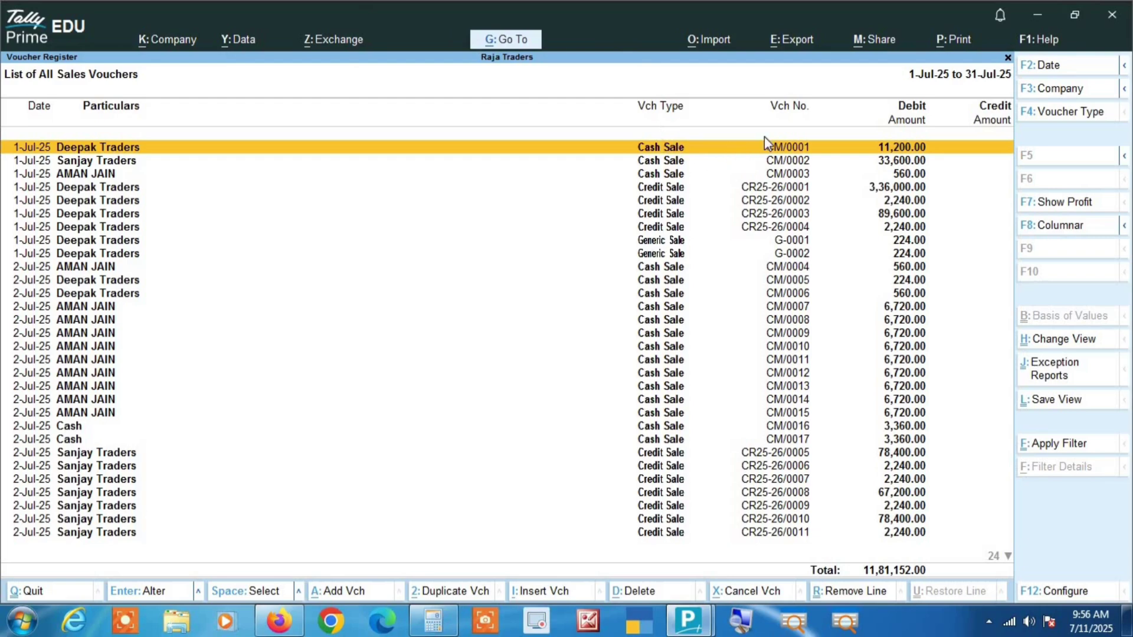
Step: Examine the voucher types and number prefixes of the July sales vouchers, then return to the Gateway of Tally
left_click(740, 629)
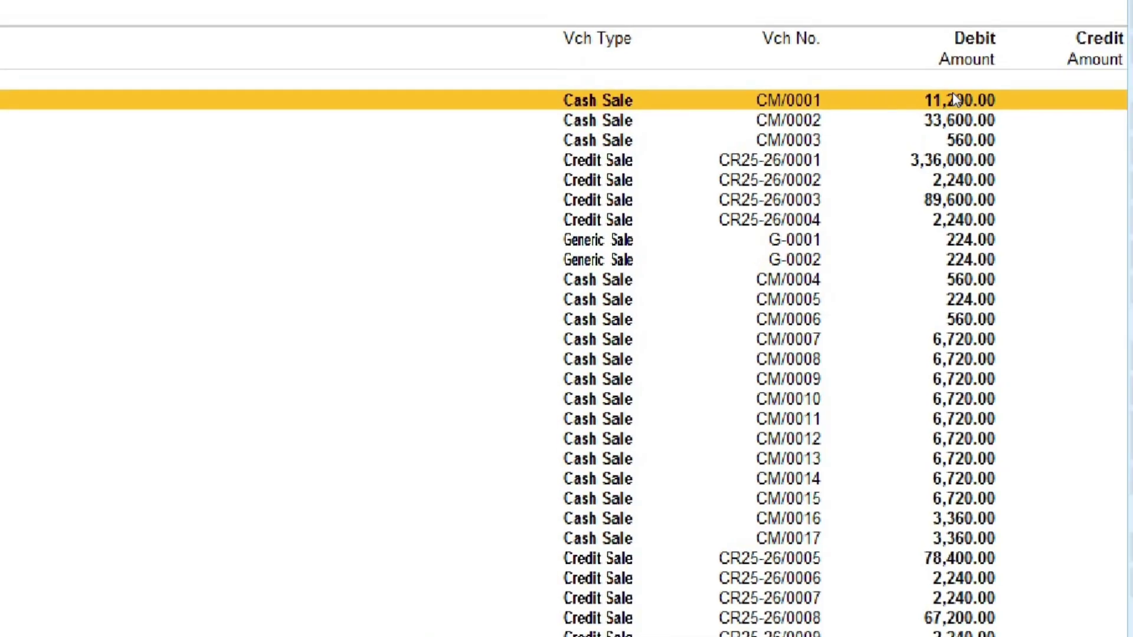
key("Down")
key("Down")
key("Down")
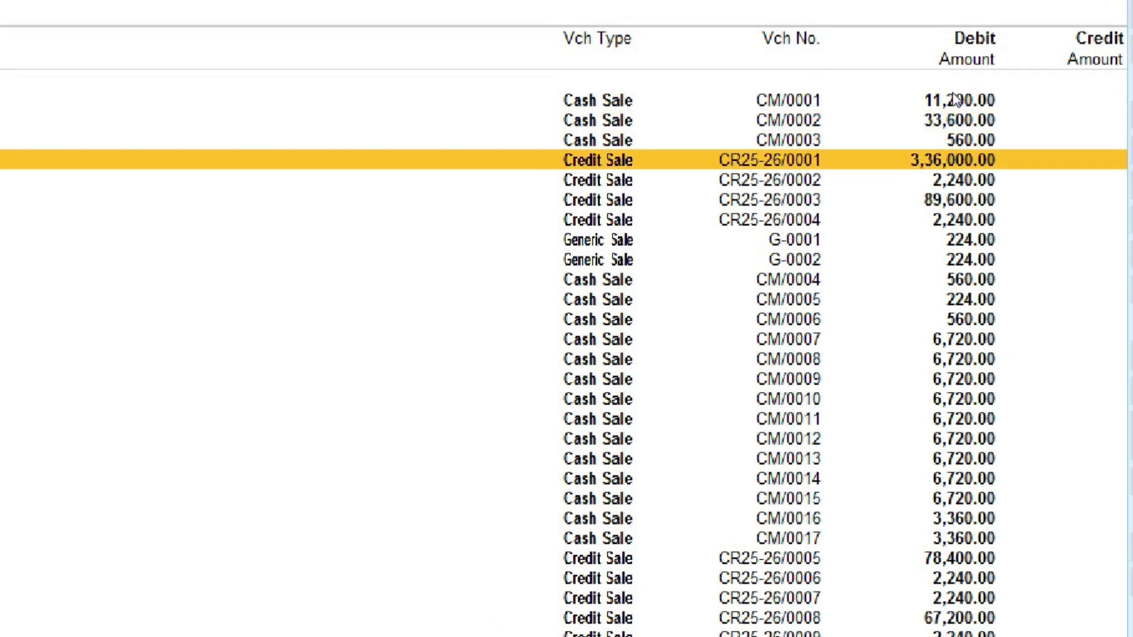
key("Down")
key("Down")
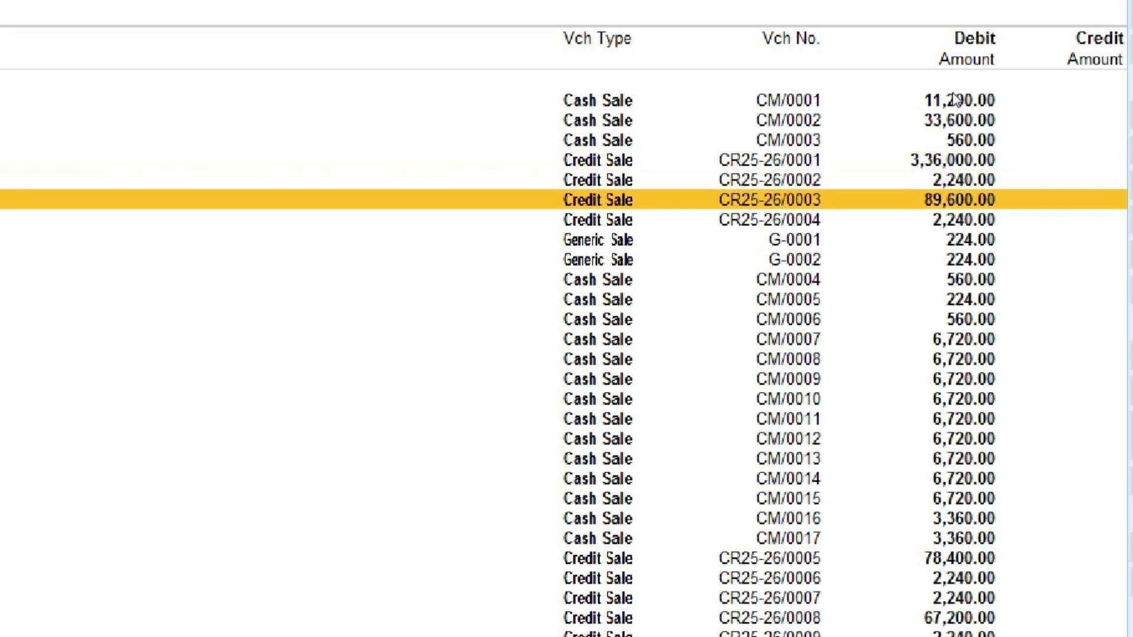
key("Down")
key("Down")
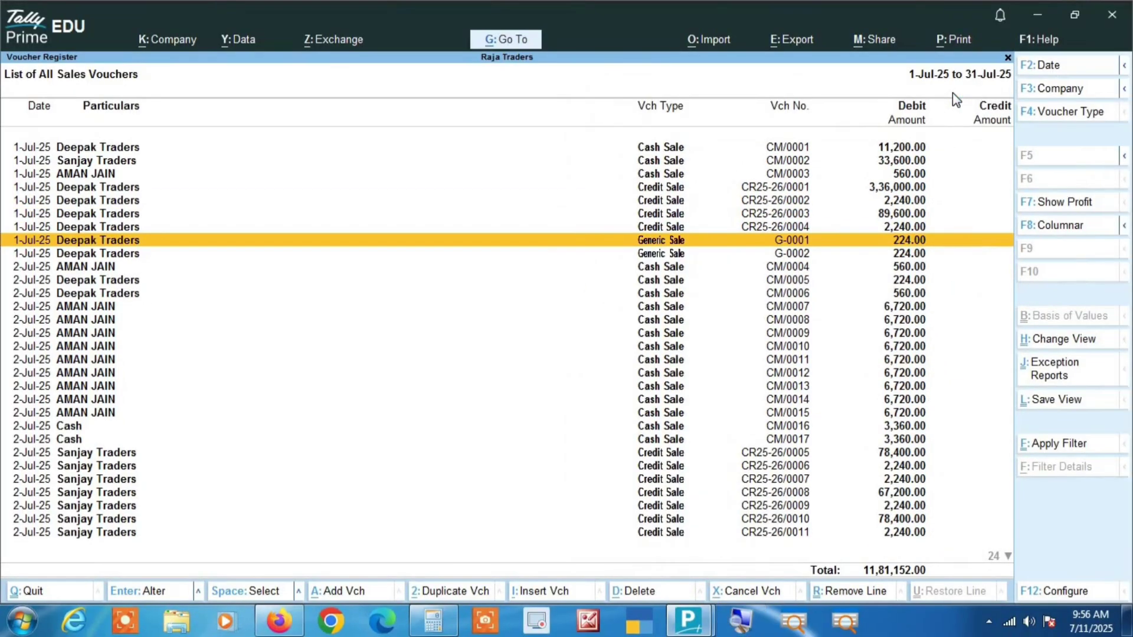
key("Escape")
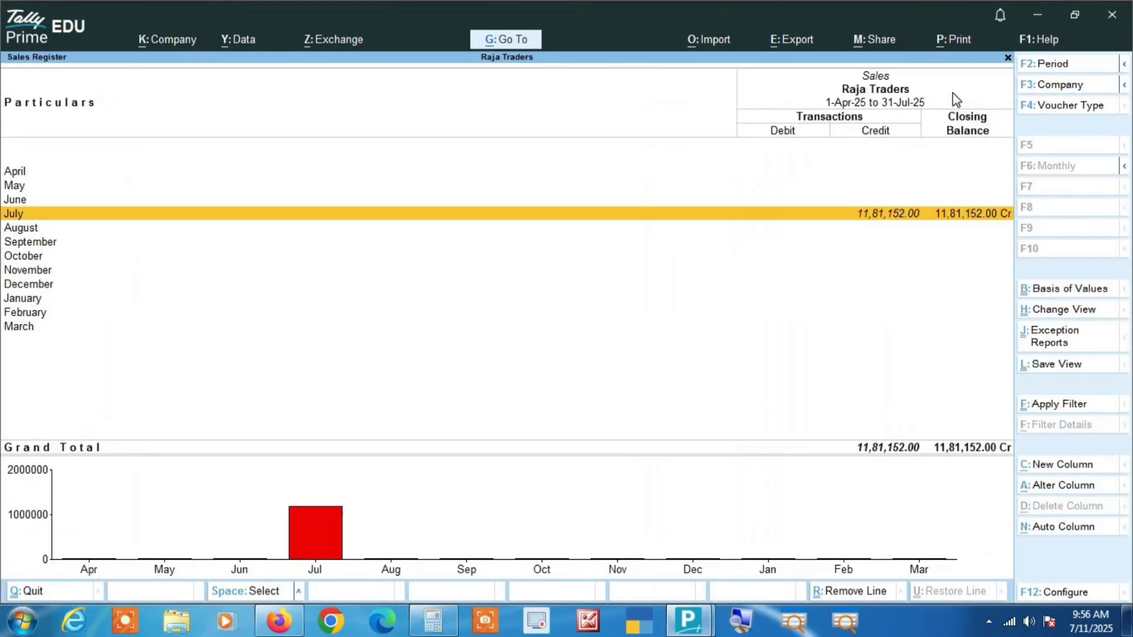
key("Escape")
key("Escape")
key("Escape")
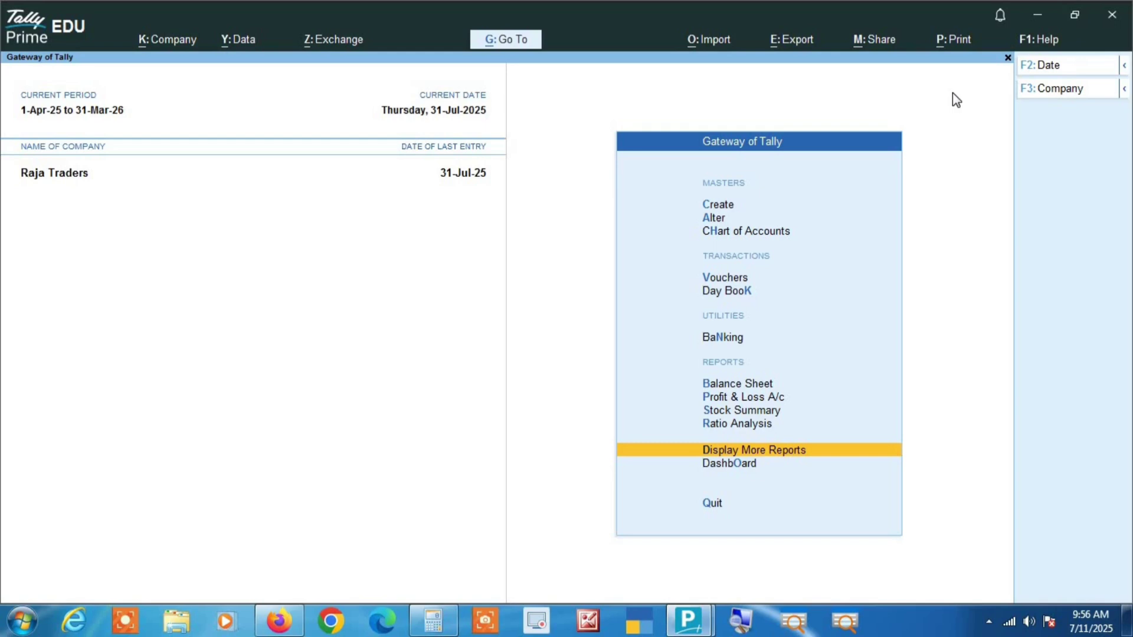
Step: Open the GSTR-1 report from the statutory GST reports
key("Return")
key("Down")
key("Down")
key("Down")
key("Down")
key("Down")
key("Down")
key("Down")
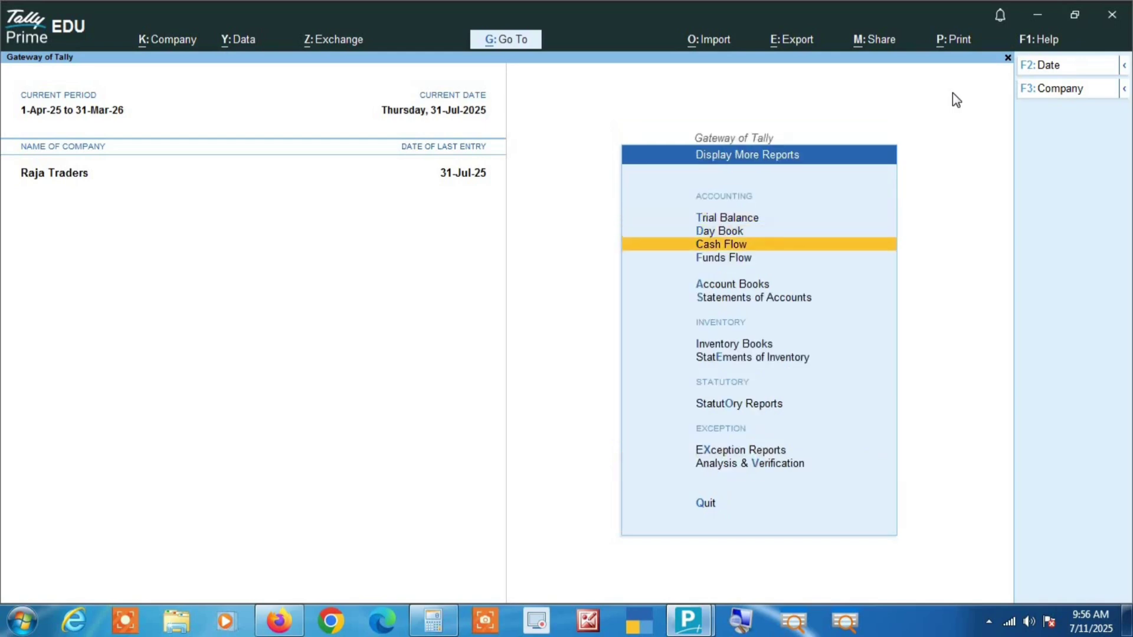
key("Down")
key("Return")
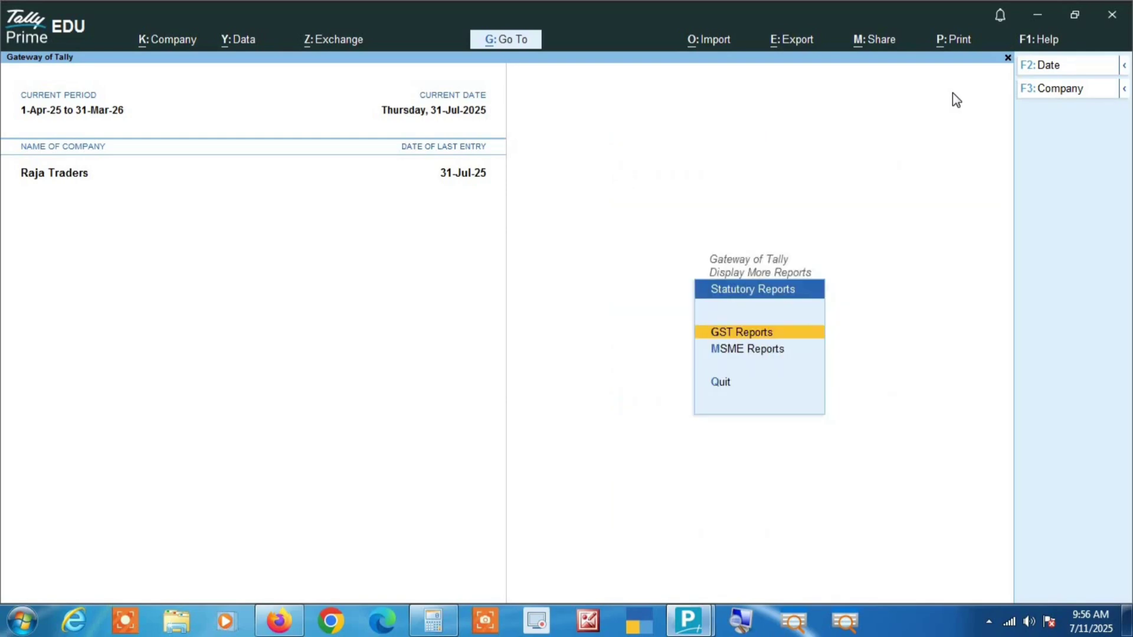
key("Return")
key("Down")
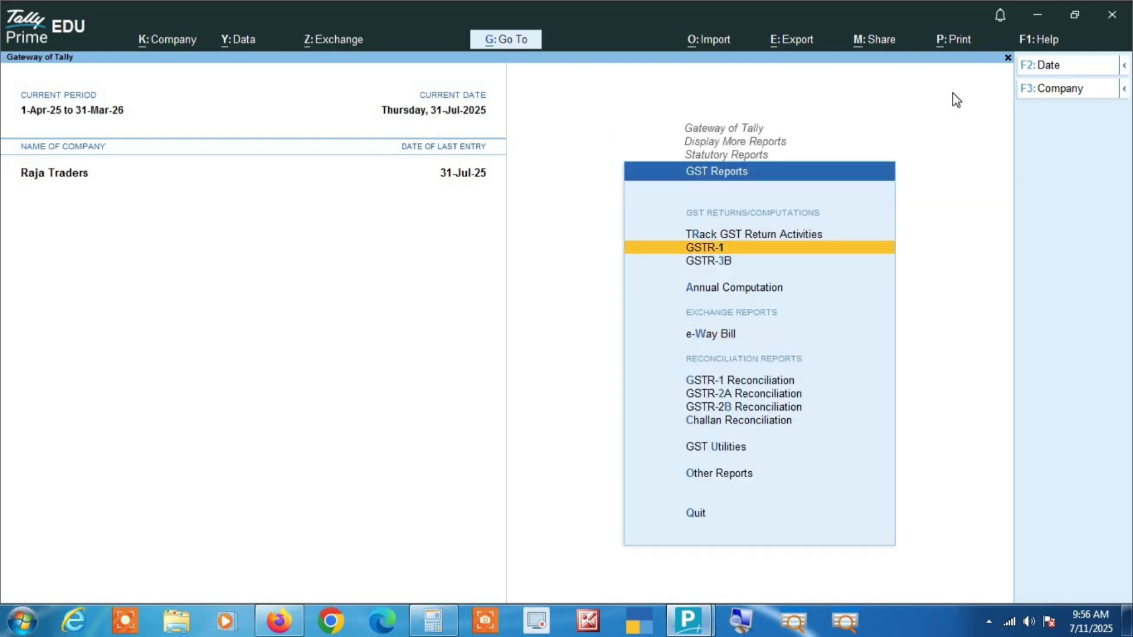
key("Return")
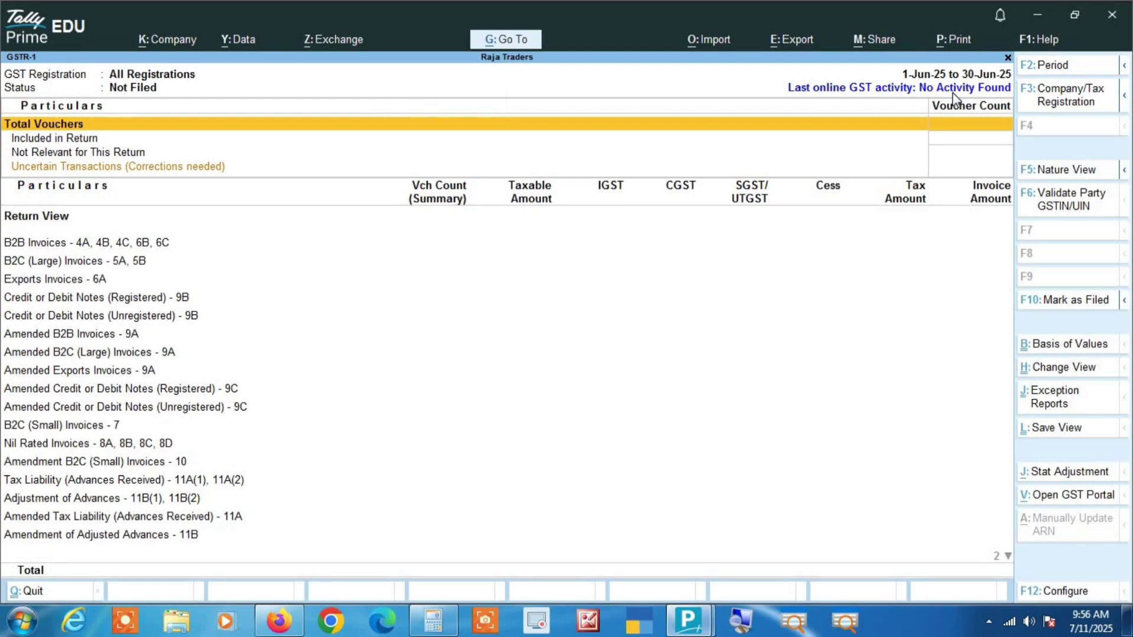
Step: Set the GSTR-1 report period from 1-7-2025 to 31-7-2025
key("F2")
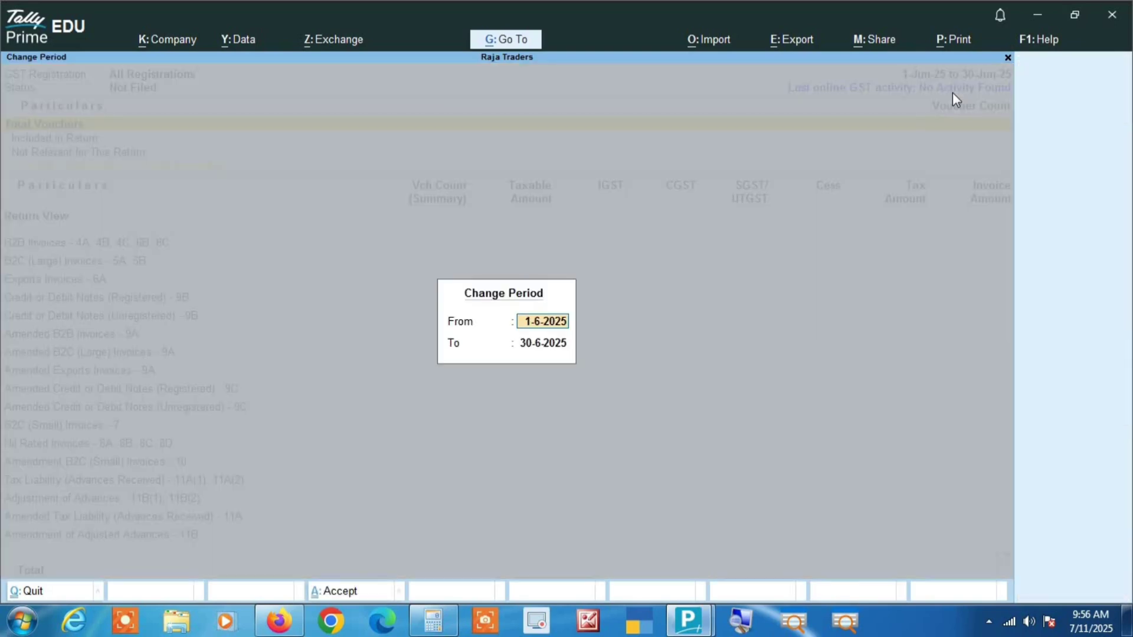
type("17")
key("BackSpace")
type("-7")
key("Return")
type("31-7")
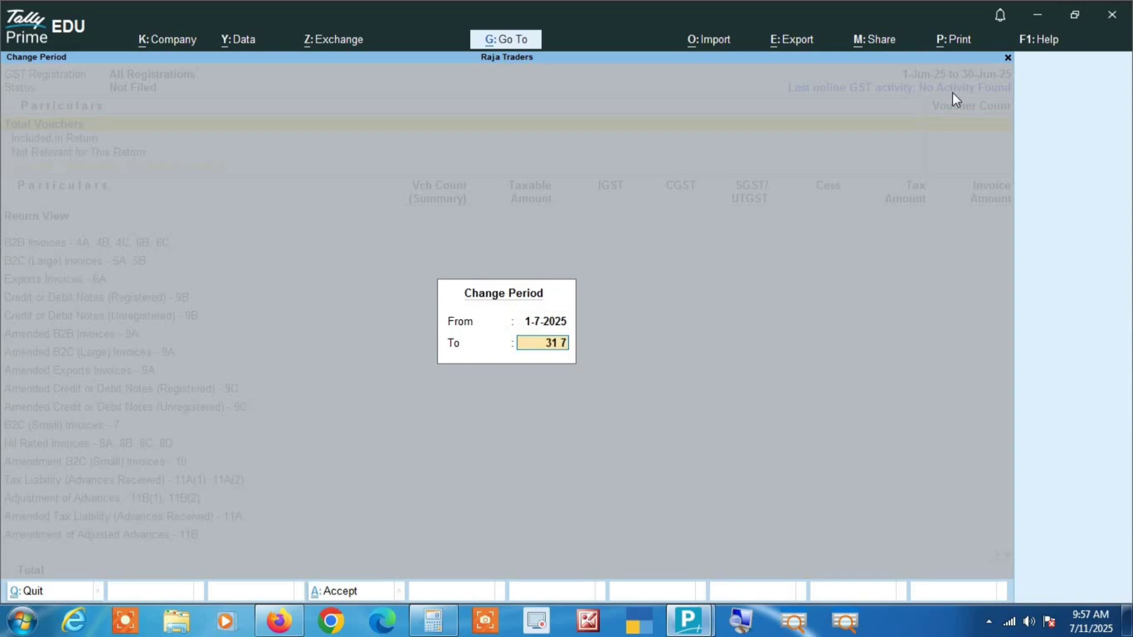
key("Return")
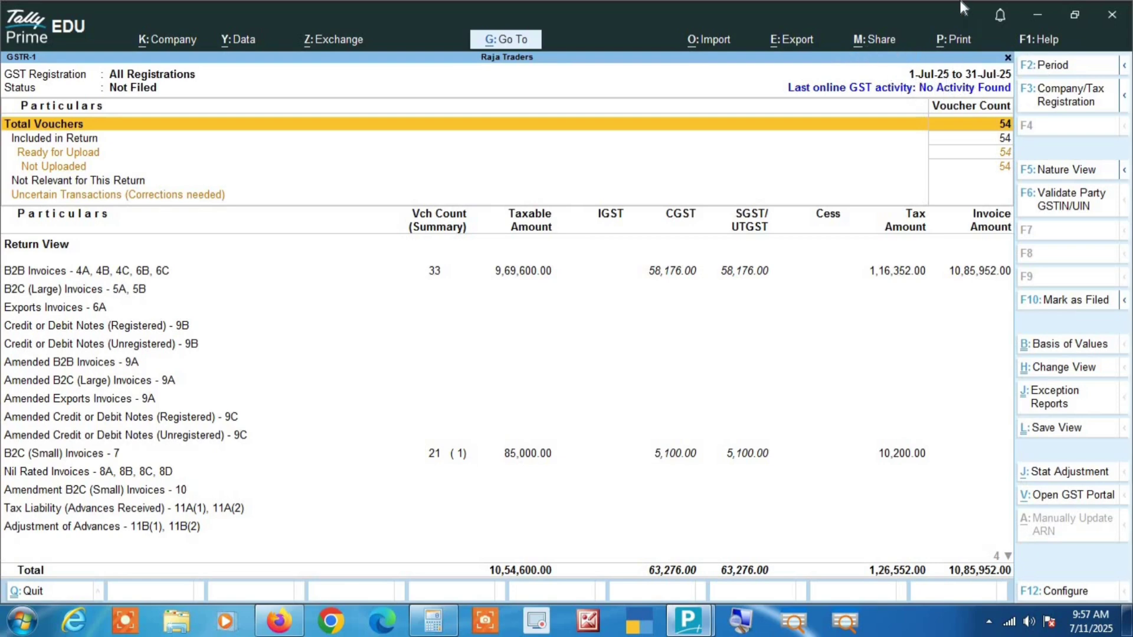
Step: Open the Document Summary - 13 section of GSTR-1 and drill down into the Madhya Pradesh Registration for Jul-25
key("Down")
key("Down")
key("Down")
key("Down")
key("Down")
key("Down")
key("Down")
key("Down")
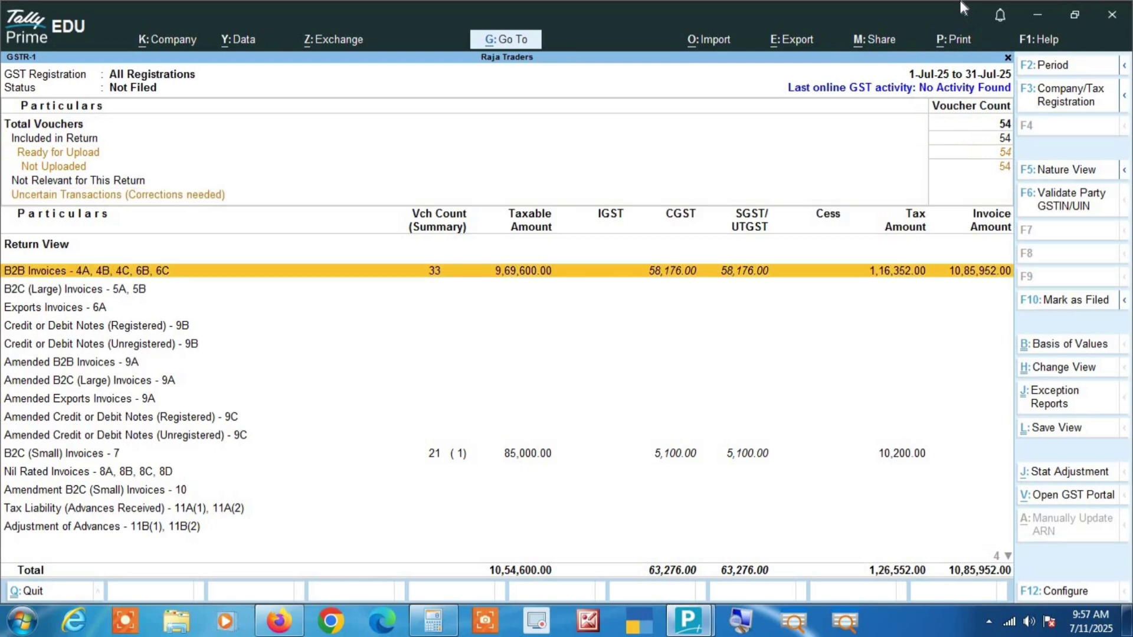
key("Down")
key("Down")
key("Down")
key("Down")
key("Down")
key("Down")
key("Down")
key("Down")
key("Down")
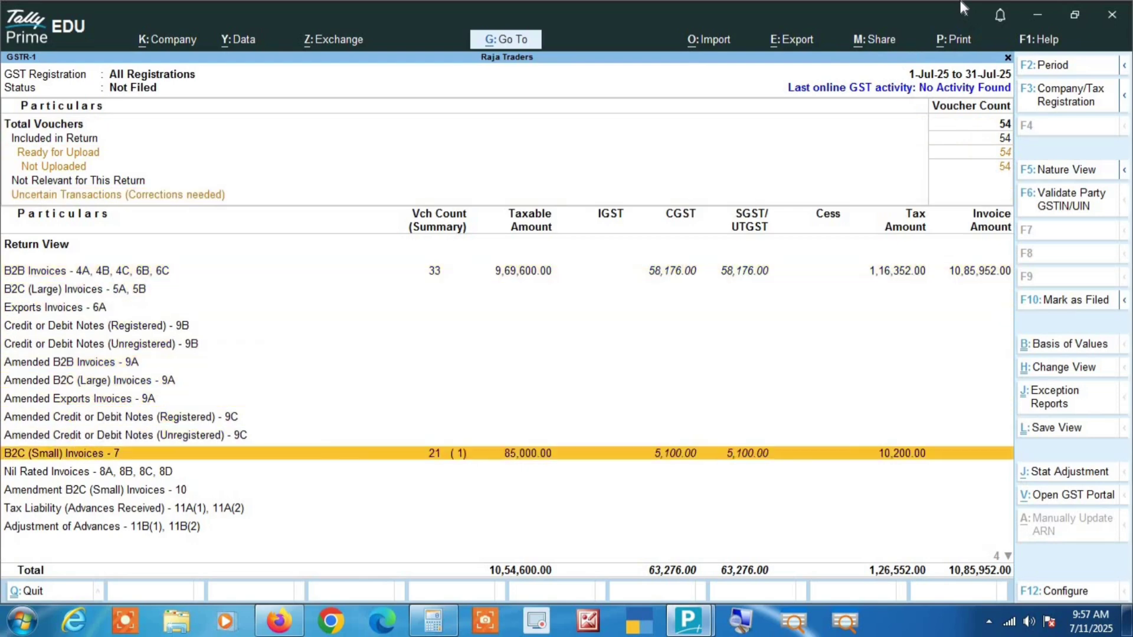
key("Down")
key("Down")
key("Down")
key("Down")
key("Down")
key("Down")
key("Down")
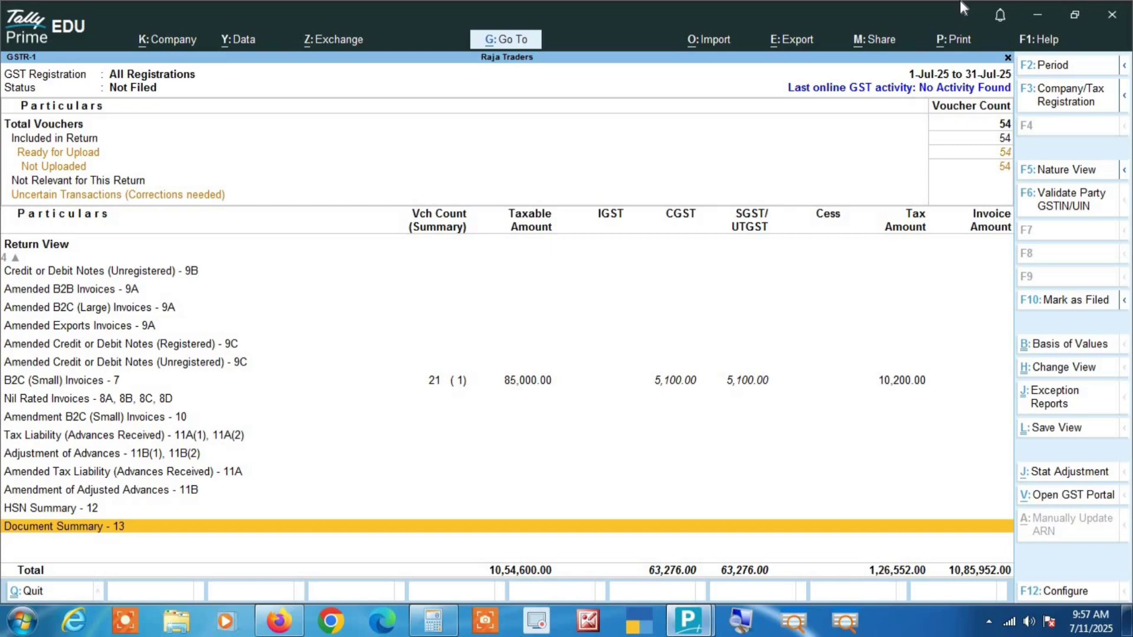
key("Return")
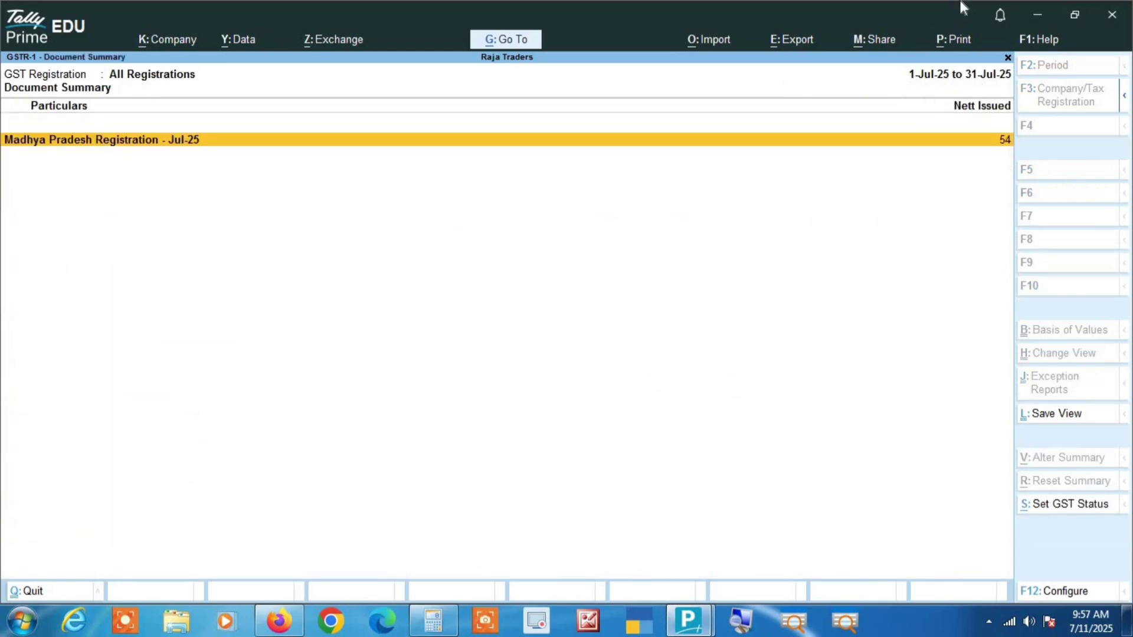
key("Return")
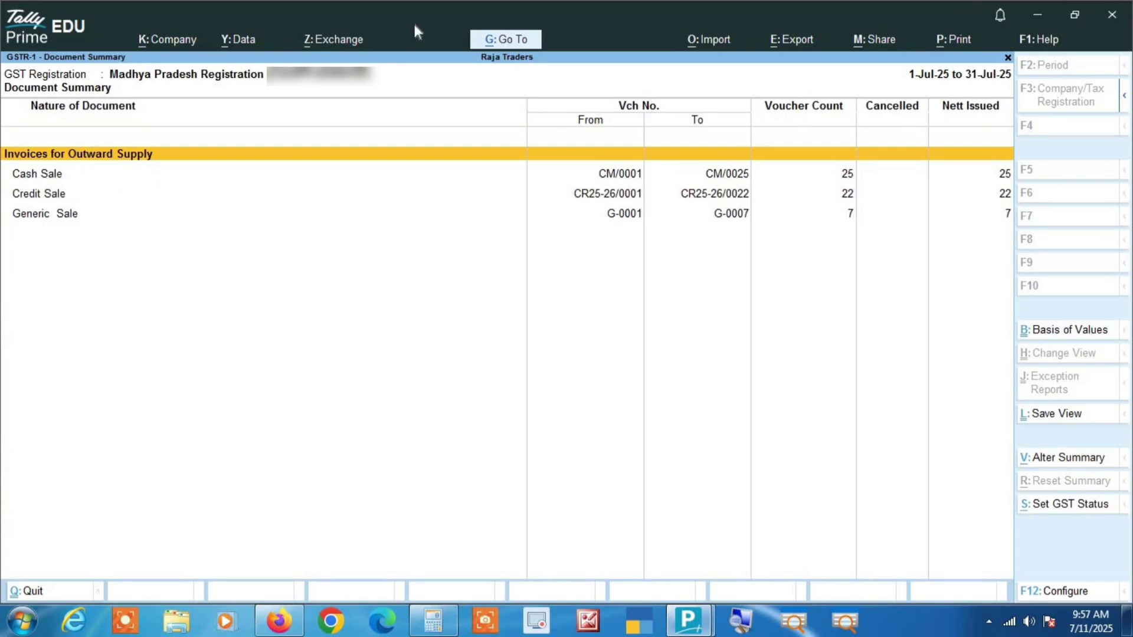
Step: Examine the voucher number ranges and counts of Cash Sale, Credit Sale and Generic Sale in the Document Summary
key("Down")
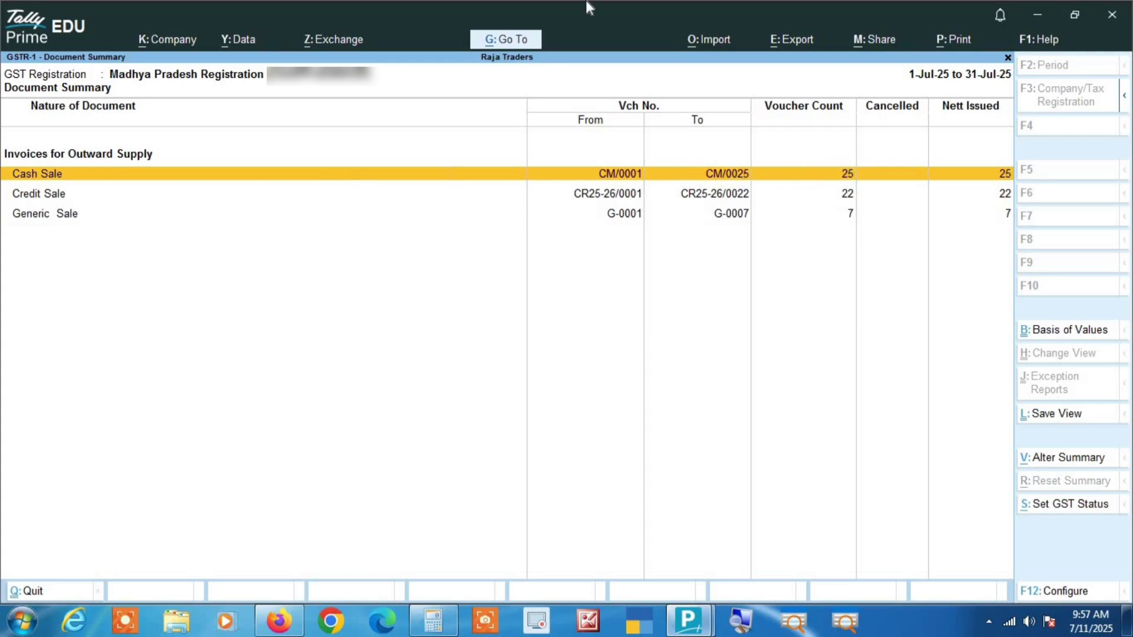
key("Down")
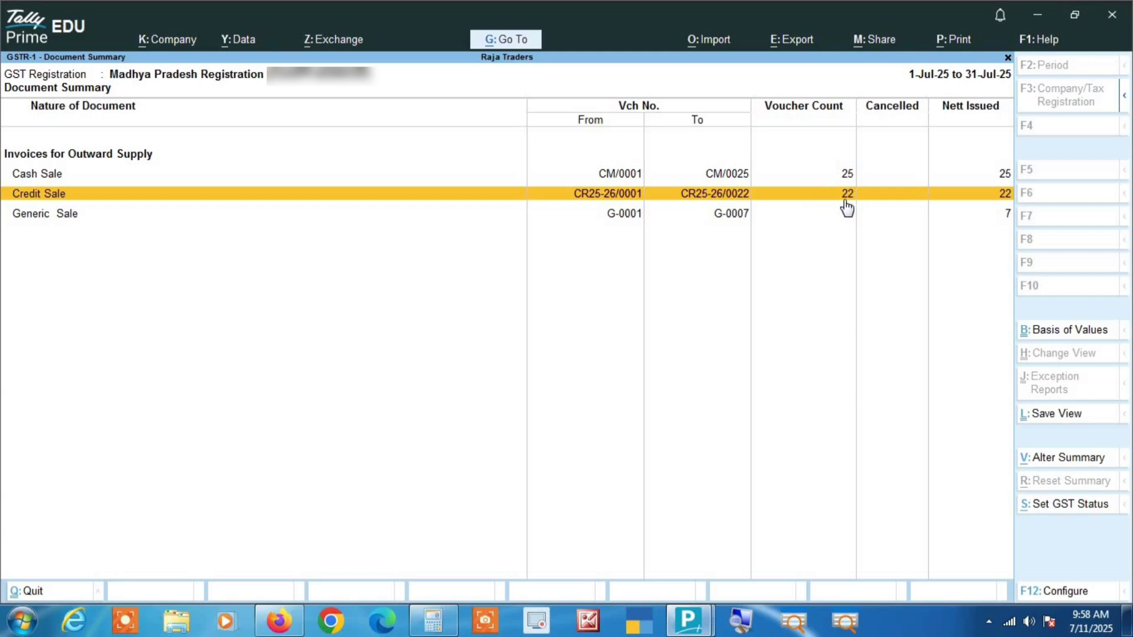
key("Down")
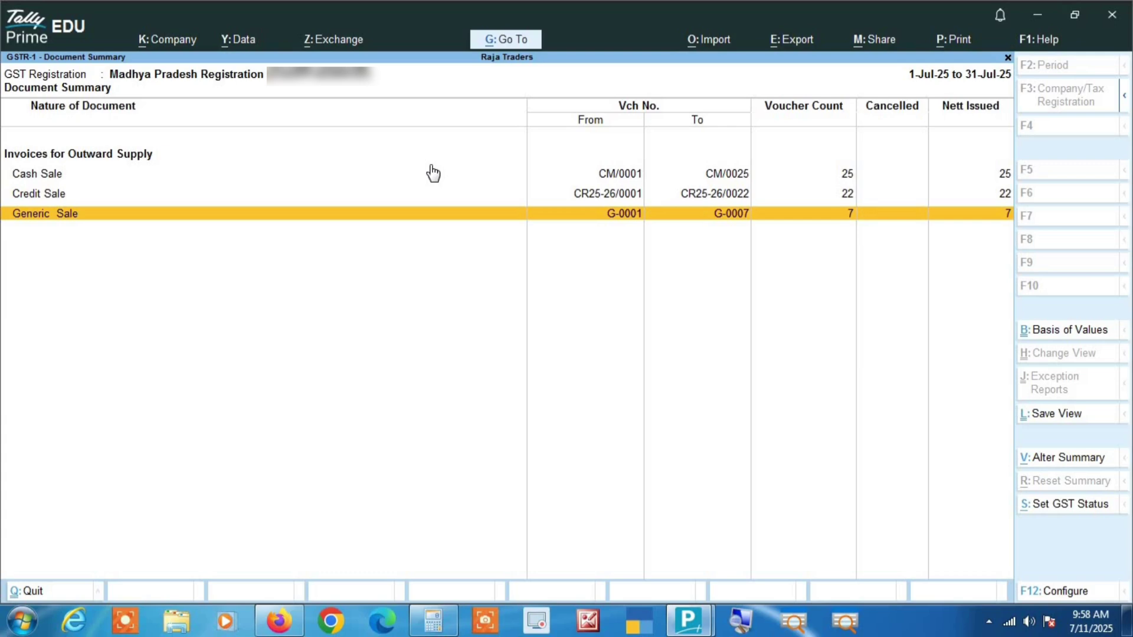
key("Up")
key("Up")
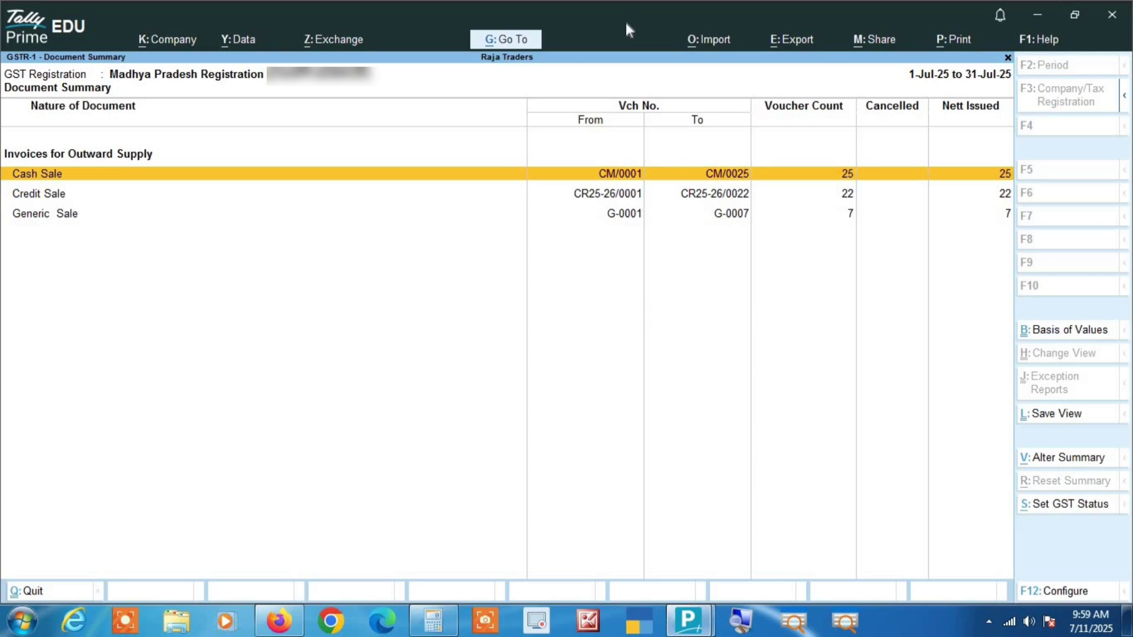
key("Down")
key("Down")
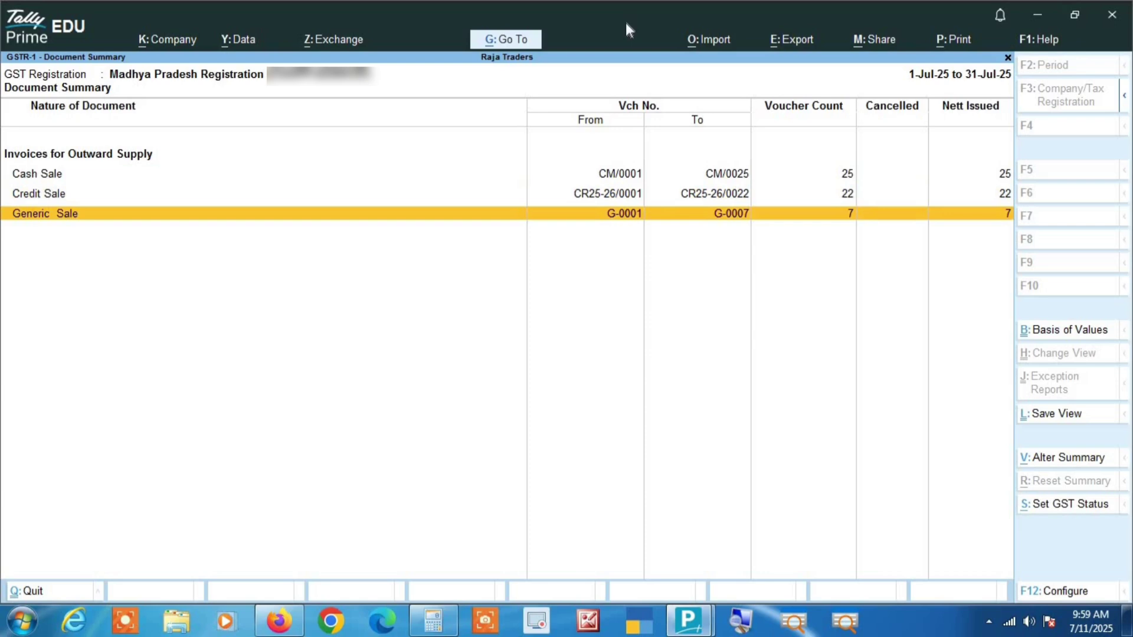
key("Up")
key("Up")
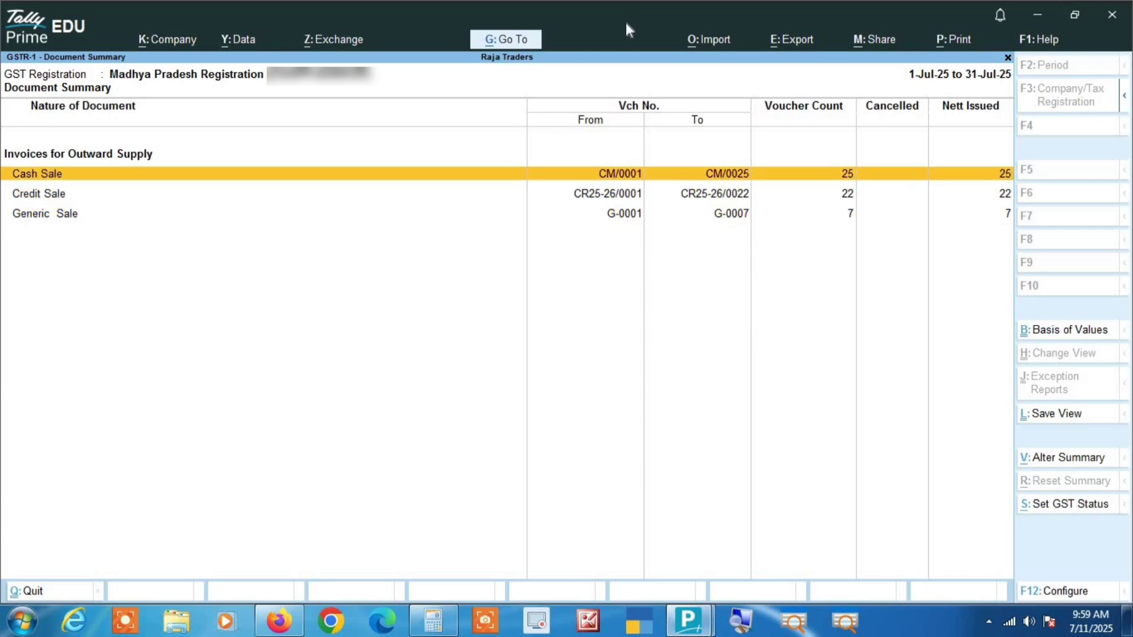